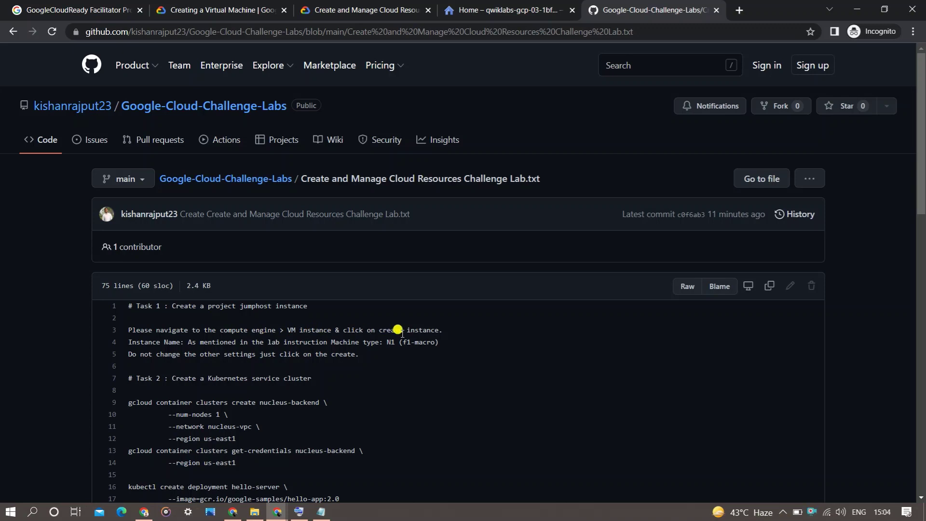
# Step: Check the Task 1 instructions in the GitHub guide and open Compute Engine's VM instances page in the Google Cloud console
pyautogui.hotkey('ctrl', '+')
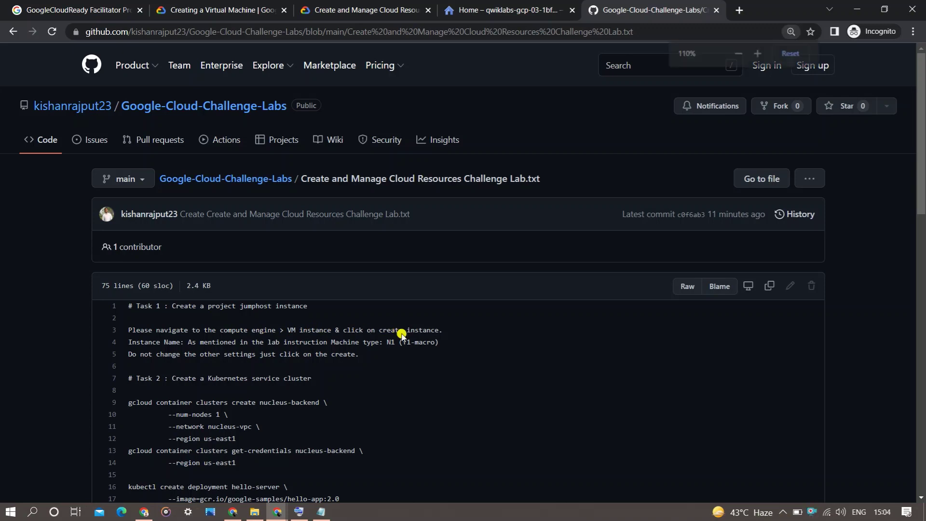
pyautogui.hotkey('ctrl', '+')
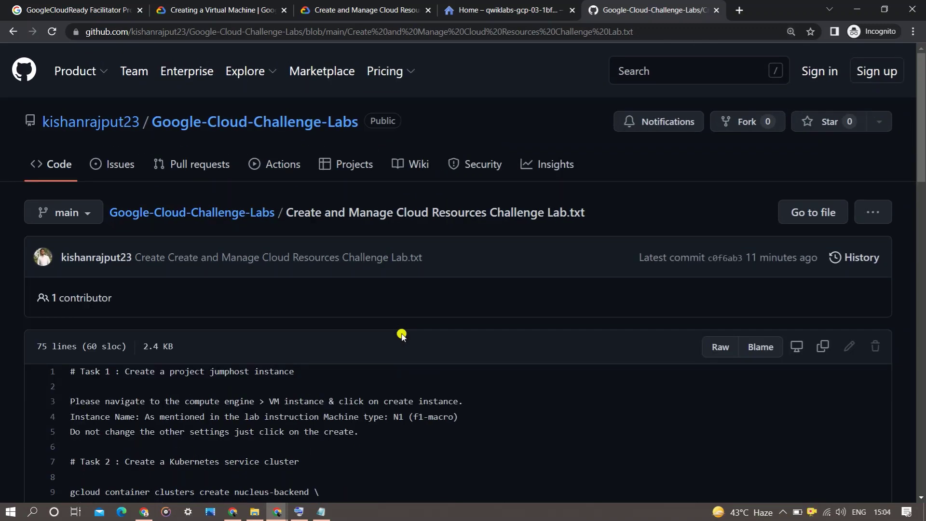
pyautogui.moveTo(922, 140); pyautogui.dragTo(922, 200)
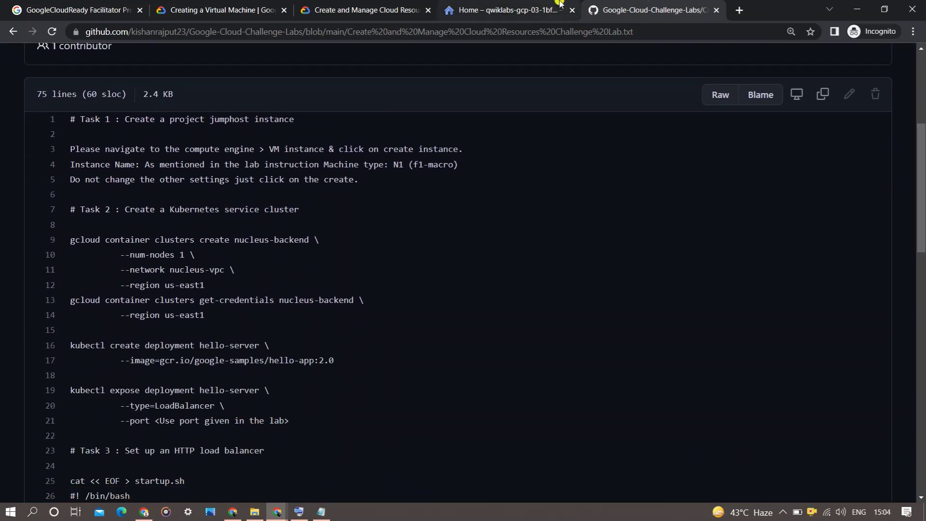
pyautogui.click(507, 10)
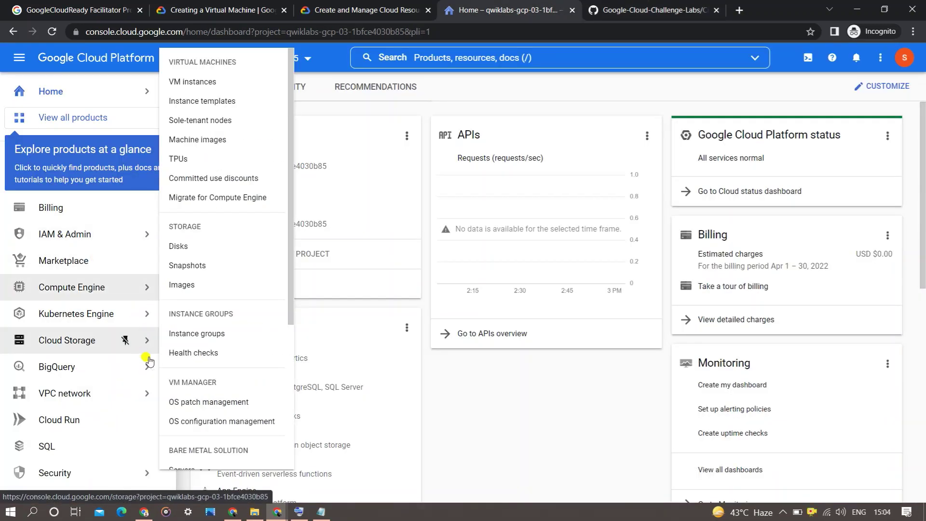
pyautogui.moveTo(96, 287)
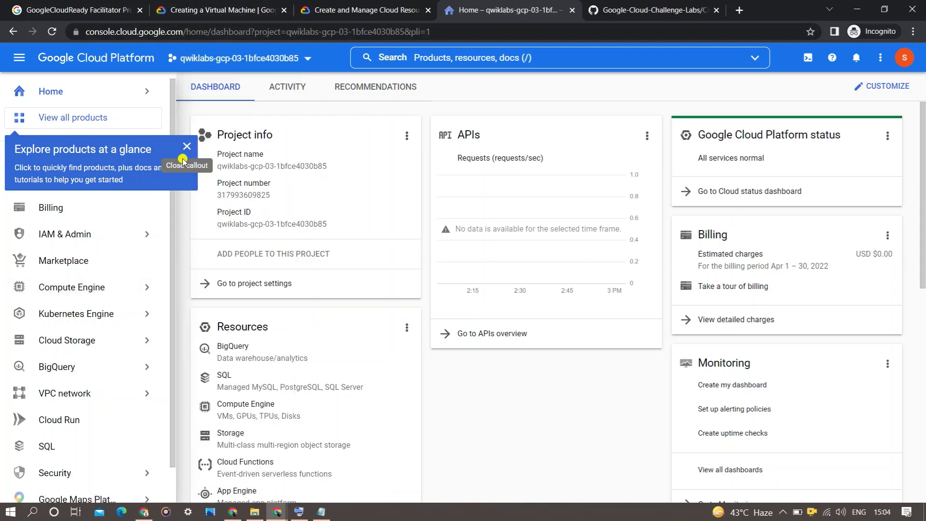
pyautogui.click(185, 147)
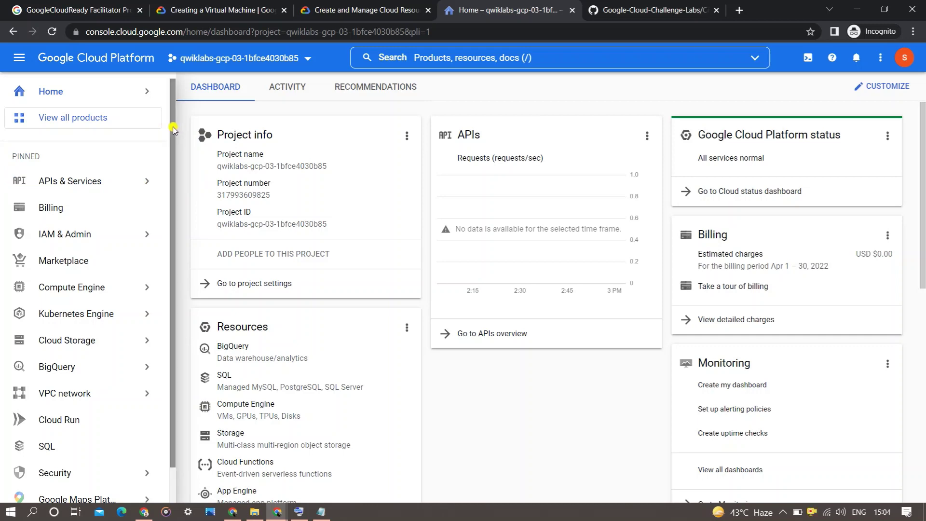
pyautogui.scroll(-1, 171, 144)
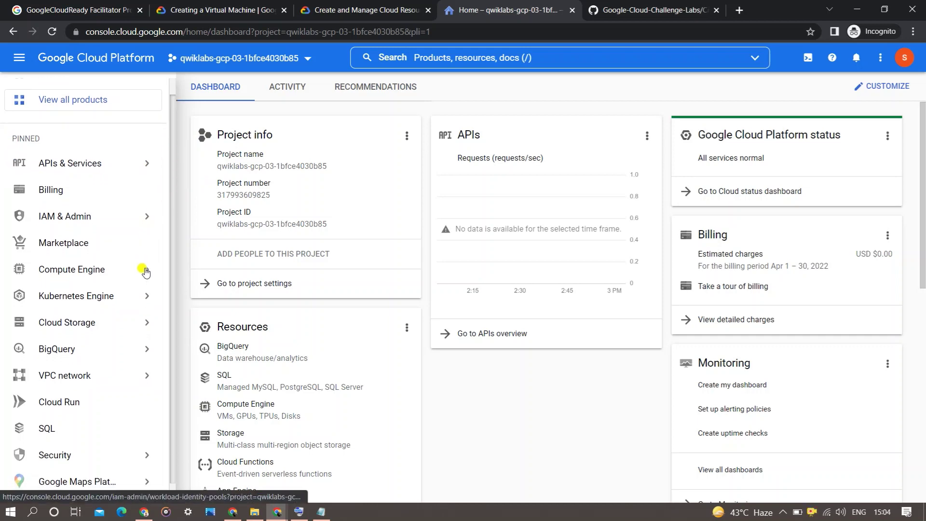
pyautogui.scroll(-1, 145, 272)
pyautogui.moveTo(145, 274)
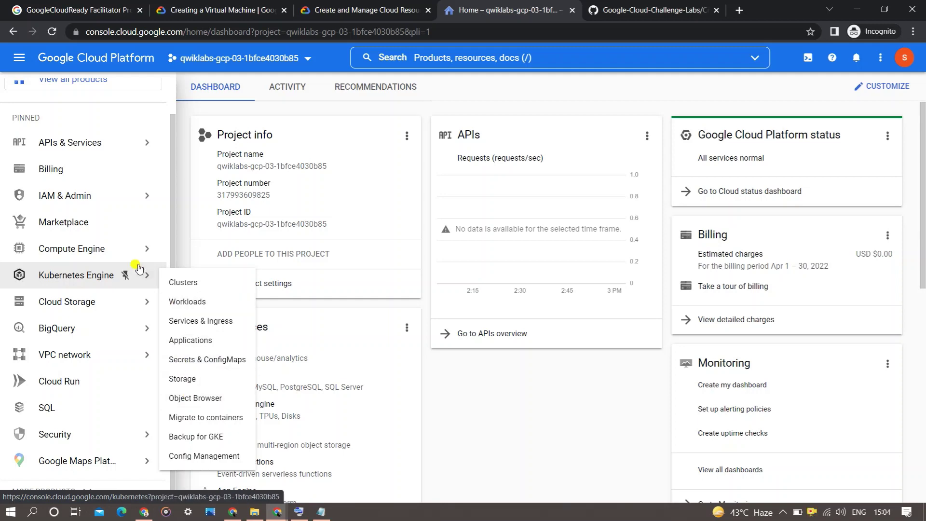
pyautogui.moveTo(139, 249)
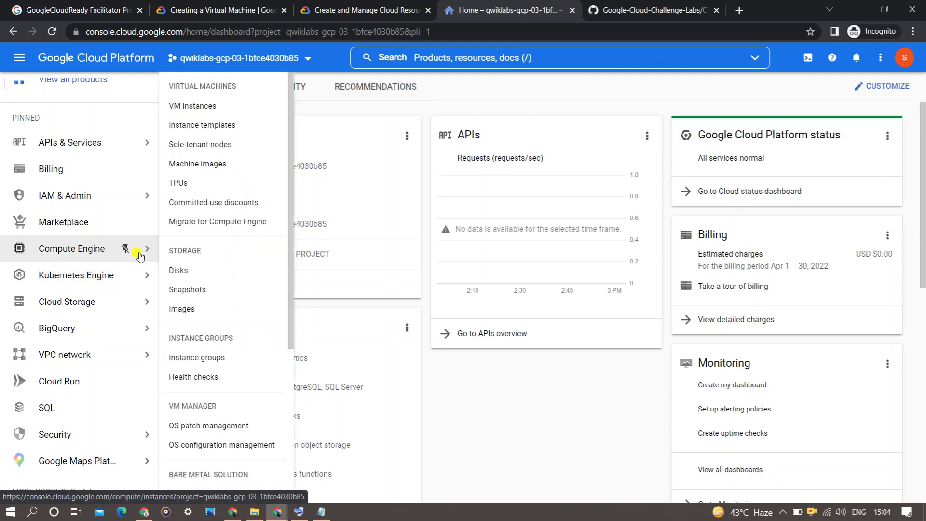
pyautogui.click(207, 107)
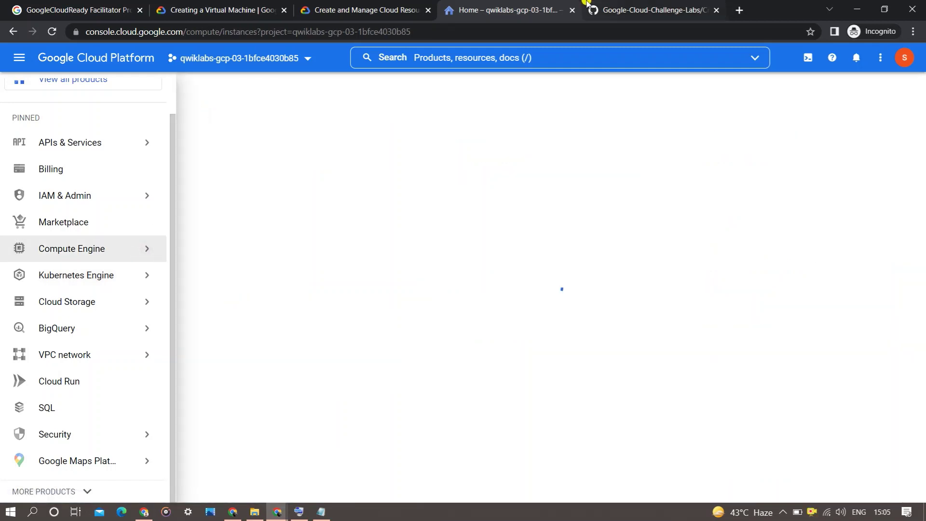
# Step: Check the create-instance instruction in the guide and start creating a new VM instance in the console
pyautogui.click(588, 5)
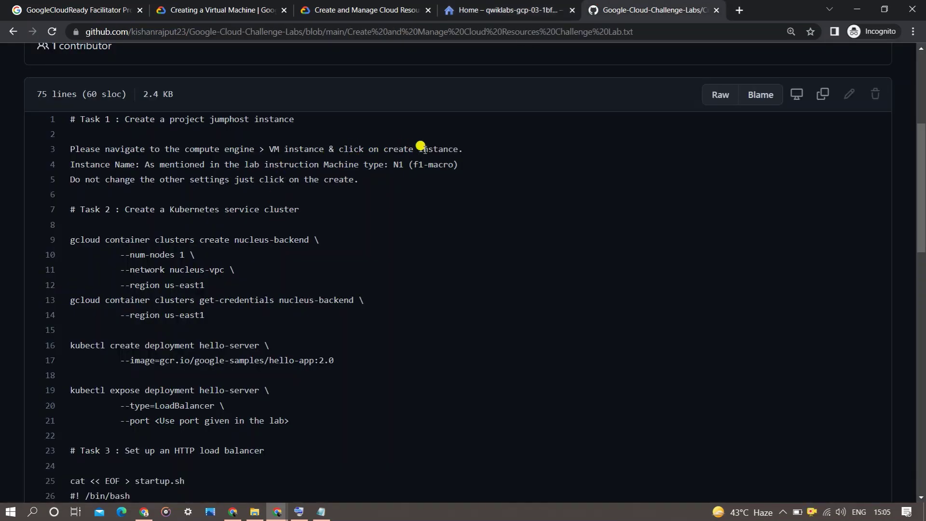
pyautogui.moveTo(384, 148); pyautogui.dragTo(437, 149)
pyautogui.click(521, 6)
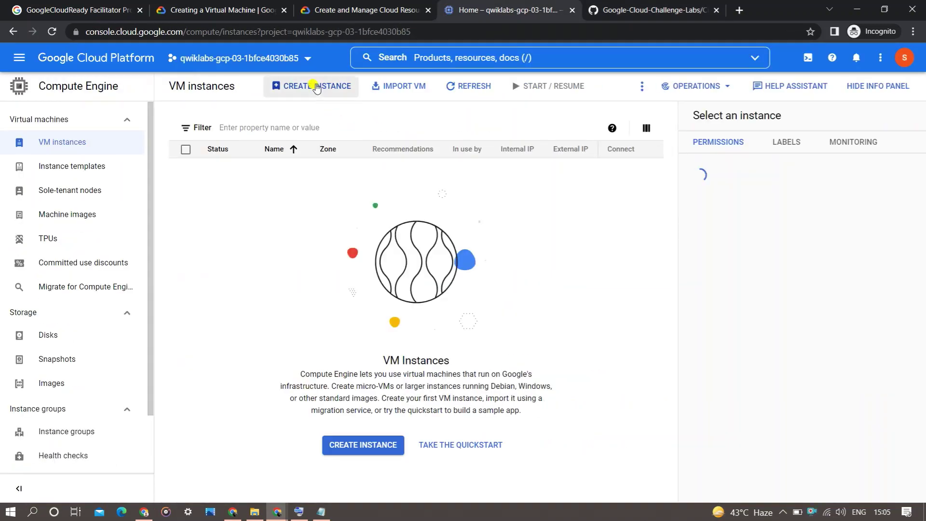
pyautogui.click(316, 87)
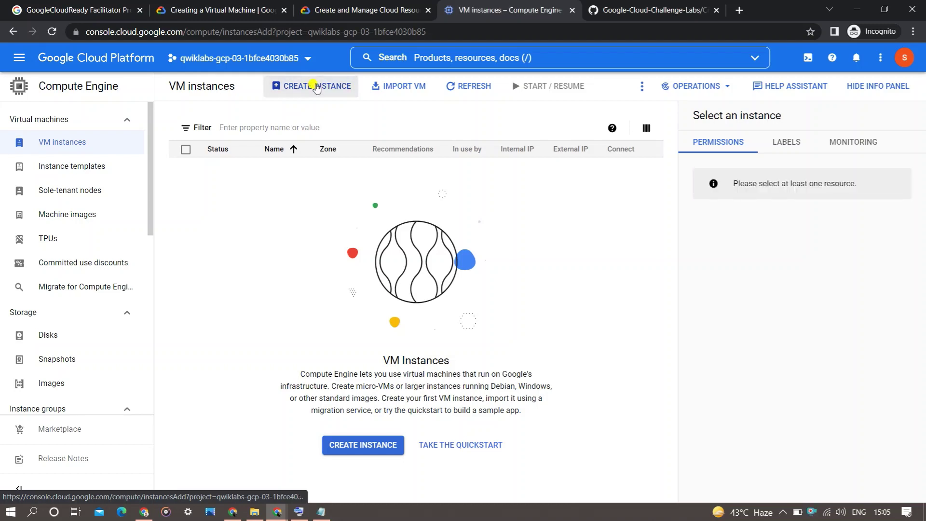
# Step: Go to Task 1 in the Create and Manage Cloud Resources challenge lab page and copy the required instance name
pyautogui.click(617, 3)
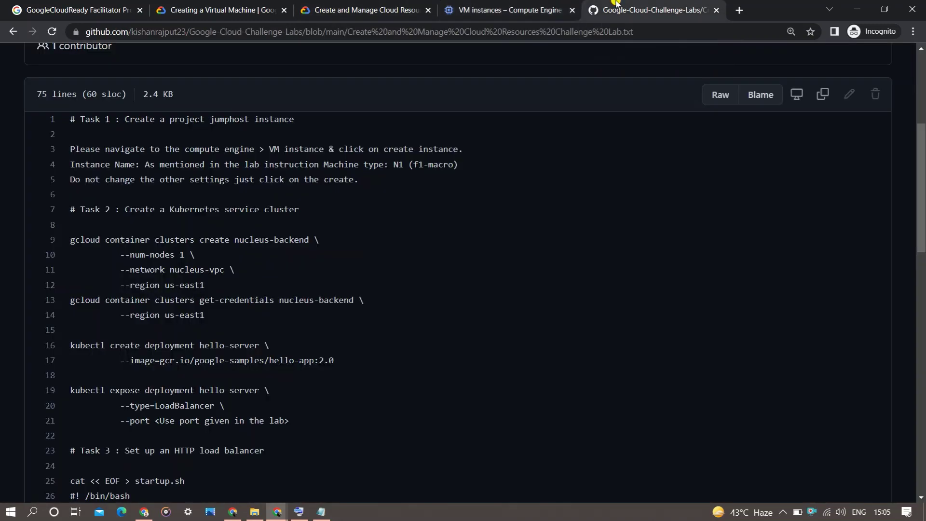
pyautogui.click(396, 3)
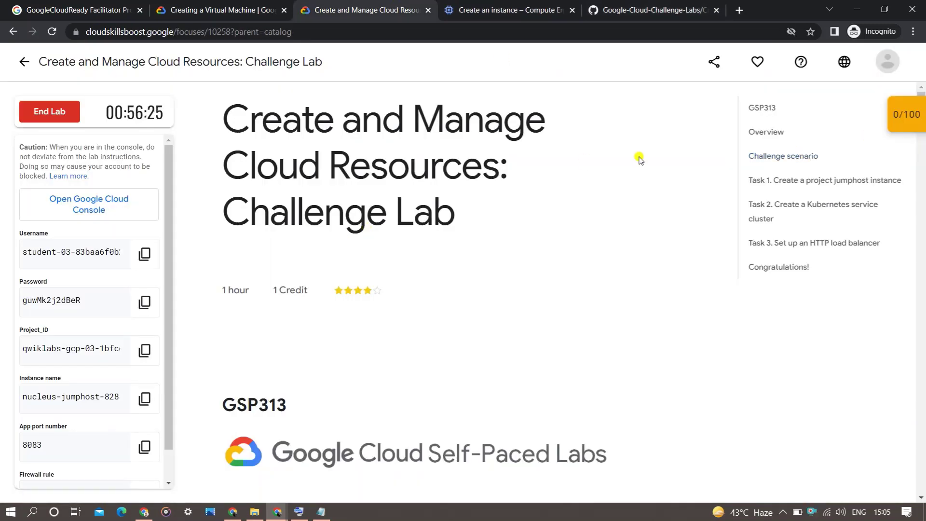
pyautogui.click(770, 193)
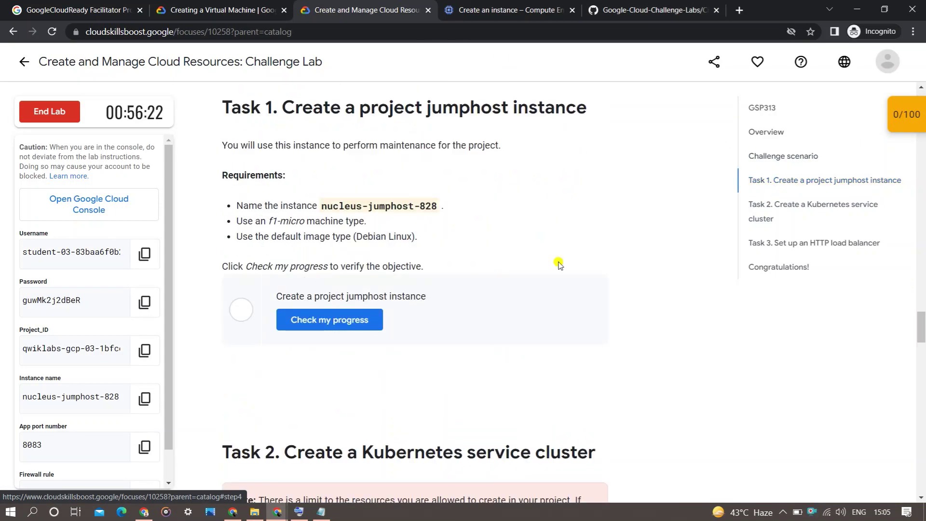
pyautogui.click(144, 399)
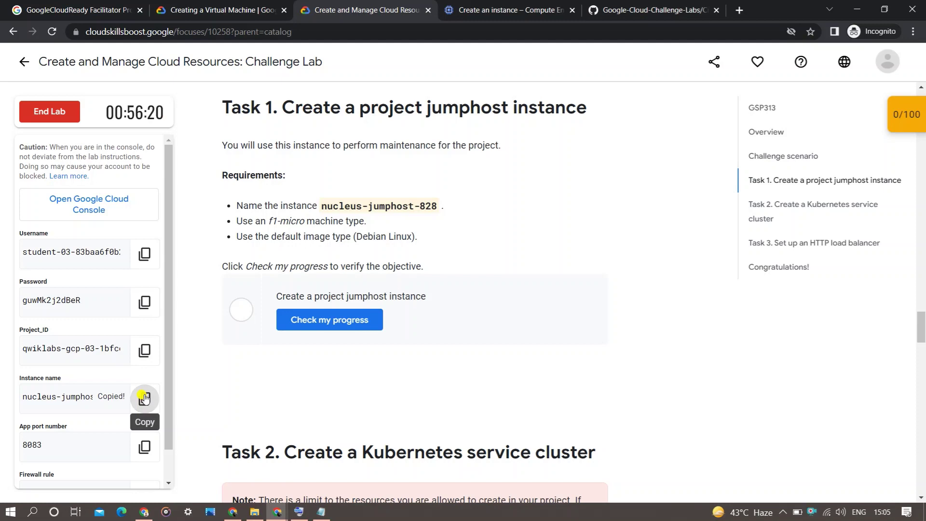
# Step: Name the new VM instance nucleus-jumphost-828 in the console's instance creation form
pyautogui.click(514, 4)
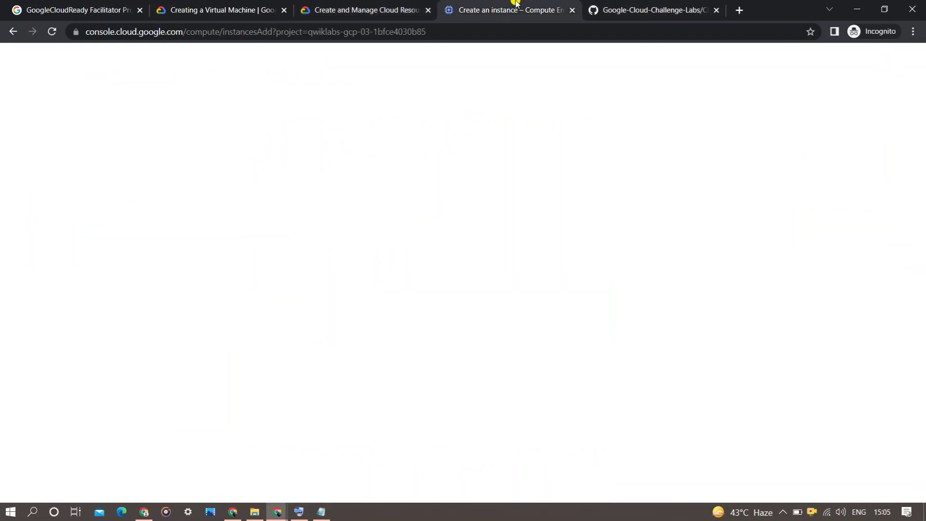
pyautogui.click(347, 5)
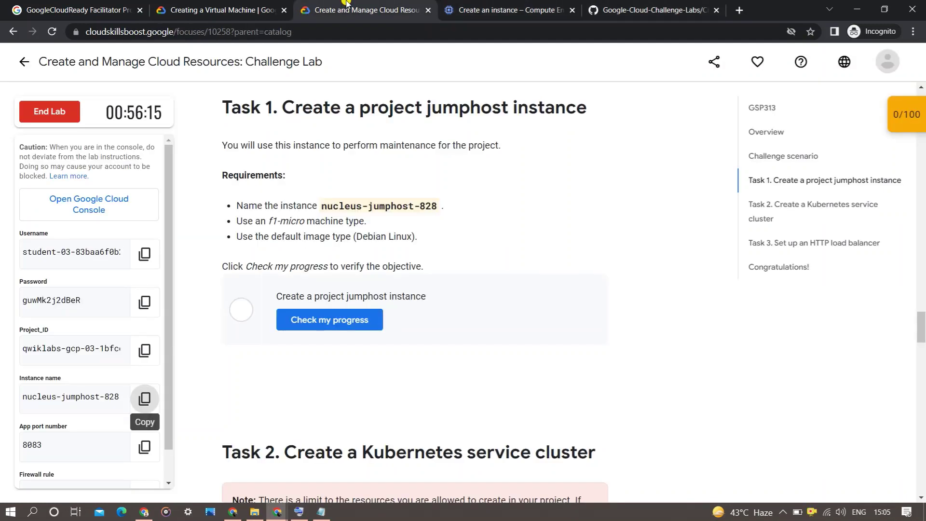
pyautogui.click(456, 4)
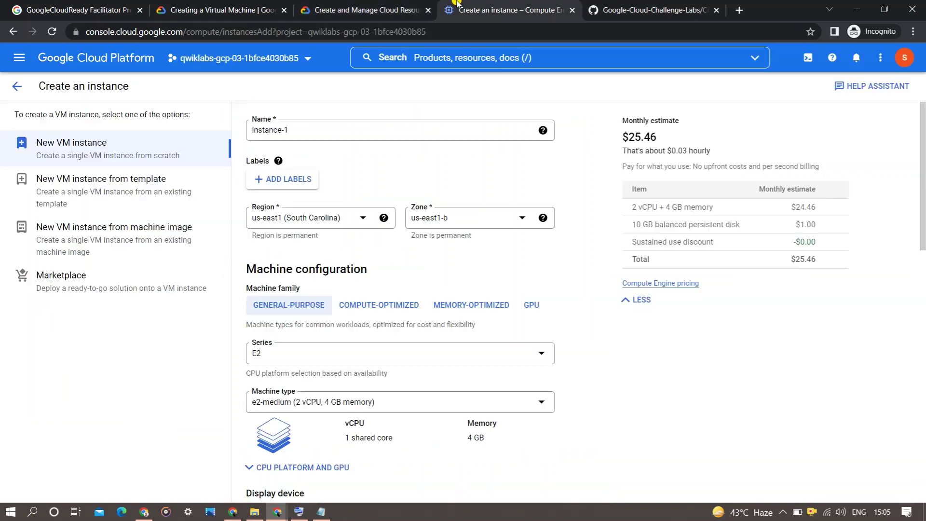
pyautogui.click(335, 129)
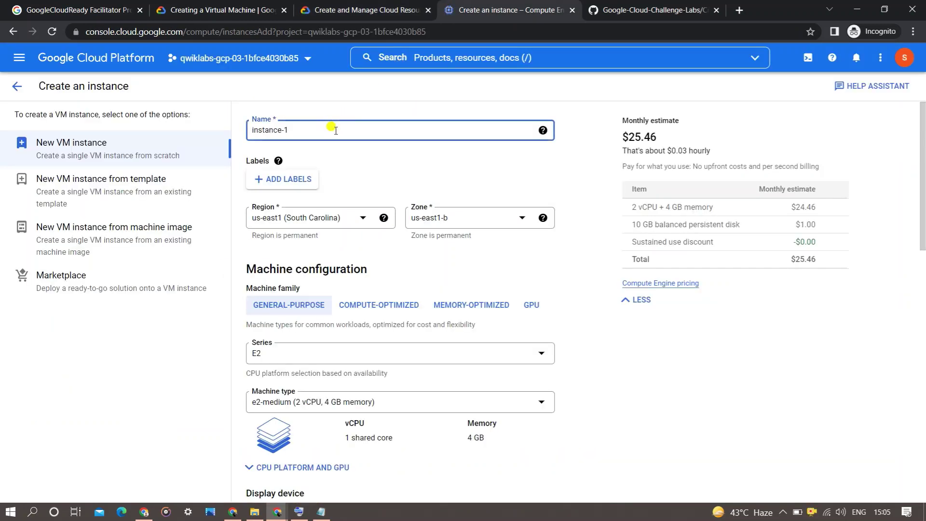
pyautogui.hotkey('ctrl', 'a')
pyautogui.hotkey('ctrl', 'v')
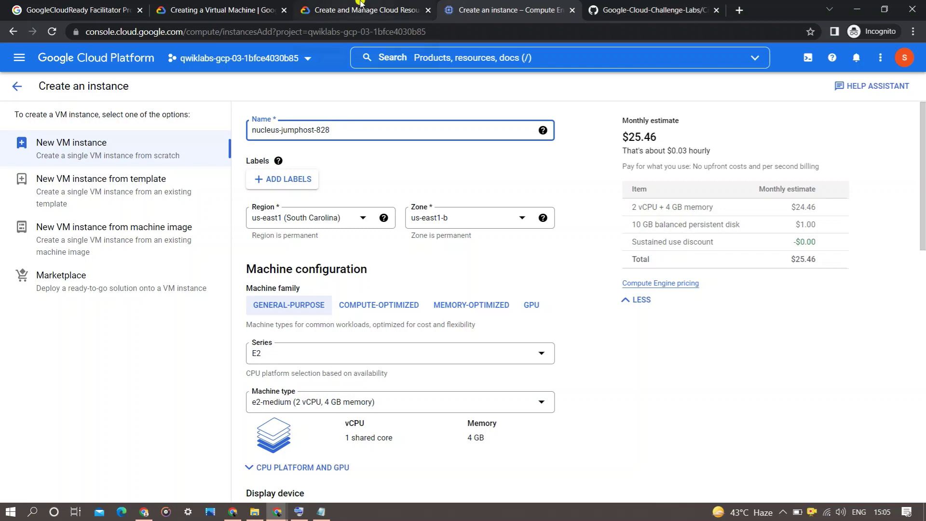
pyautogui.click(642, 10)
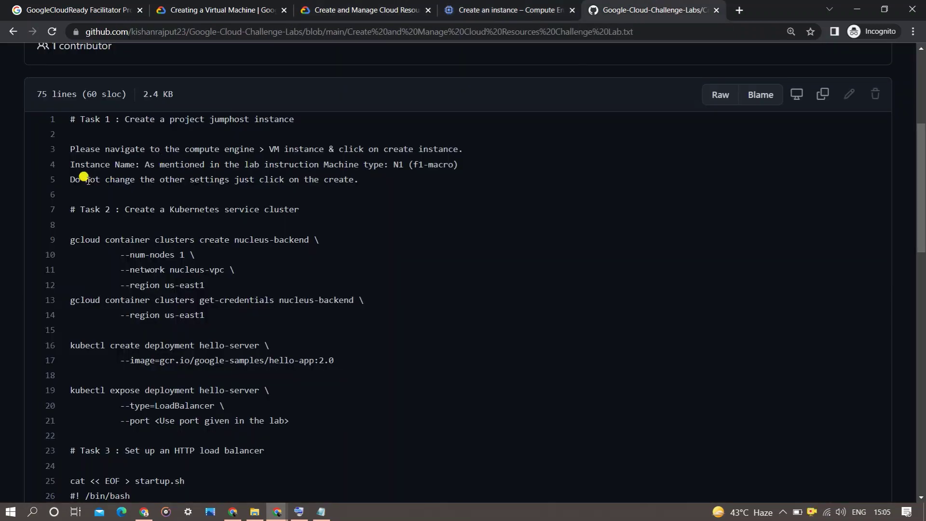
pyautogui.click(527, 4)
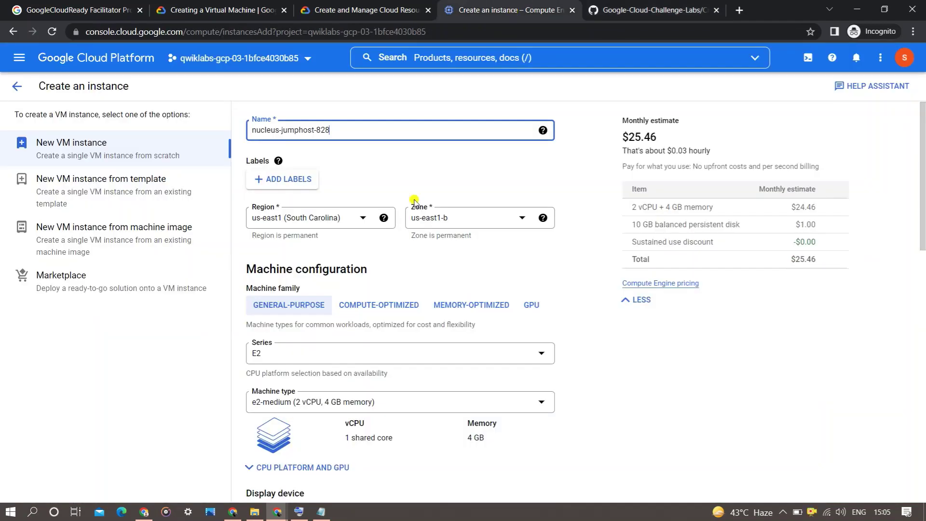
pyautogui.click(365, 362)
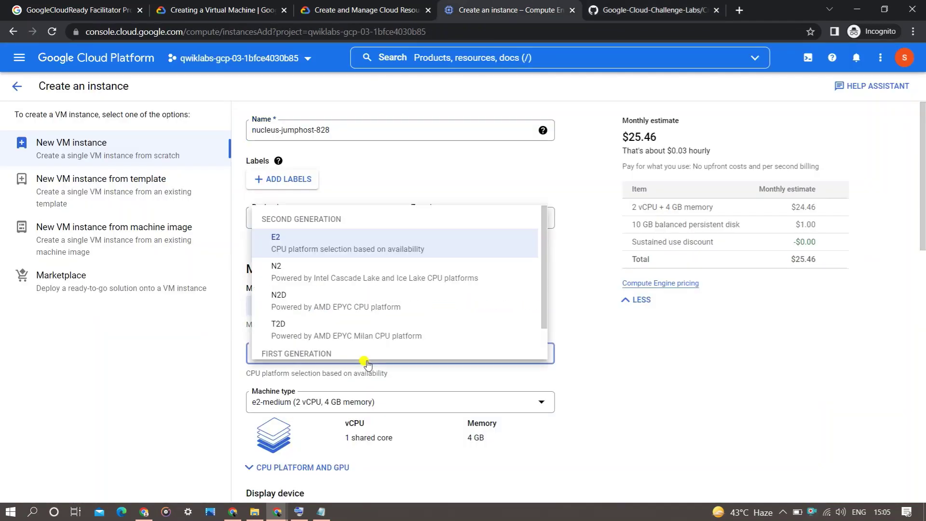
pyautogui.click(700, 349)
pyautogui.click(383, 409)
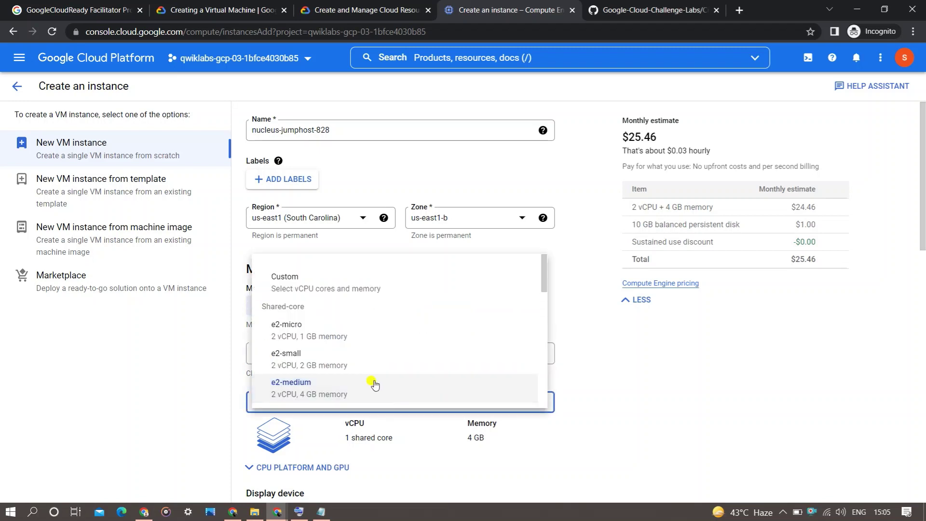
pyautogui.moveTo(542, 269); pyautogui.dragTo(536, 392)
pyautogui.click(536, 392)
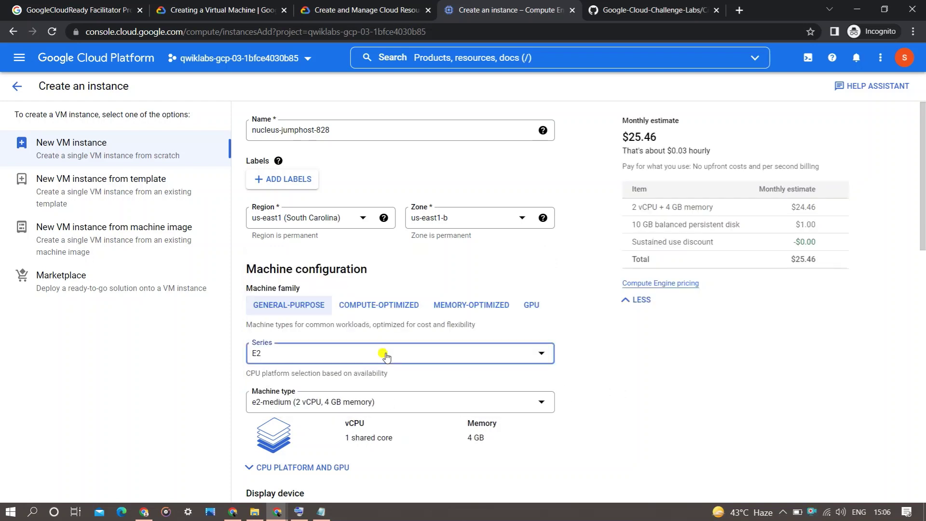
# Step: Set the instance's machine series to N1 and its machine type to f1-micro
pyautogui.click(383, 353)
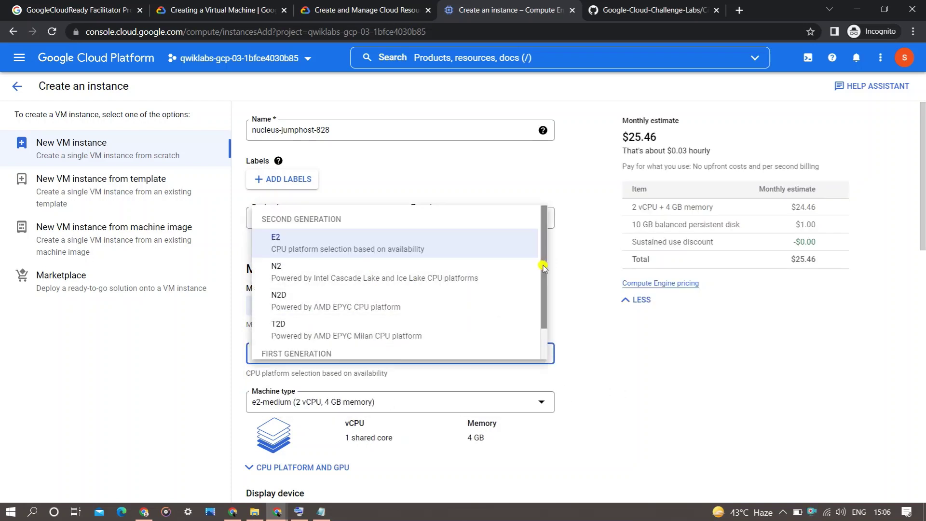
pyautogui.moveTo(542, 265); pyautogui.dragTo(542, 312)
pyautogui.click(422, 341)
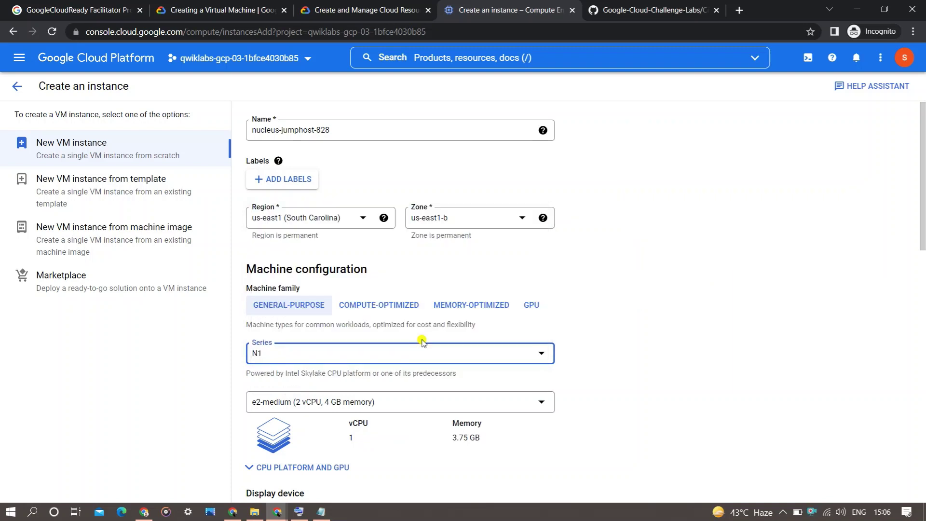
pyautogui.click(453, 401)
pyautogui.click(456, 400)
pyautogui.click(456, 402)
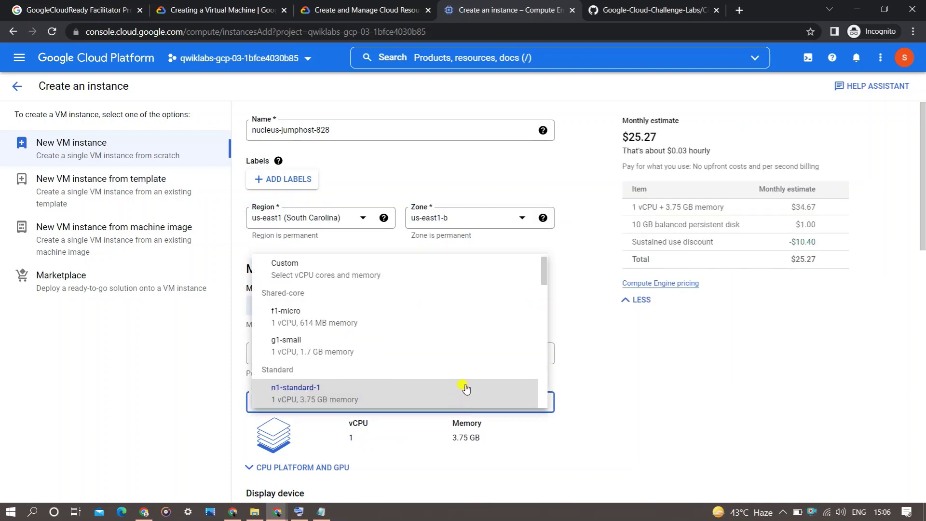
pyautogui.click(482, 321)
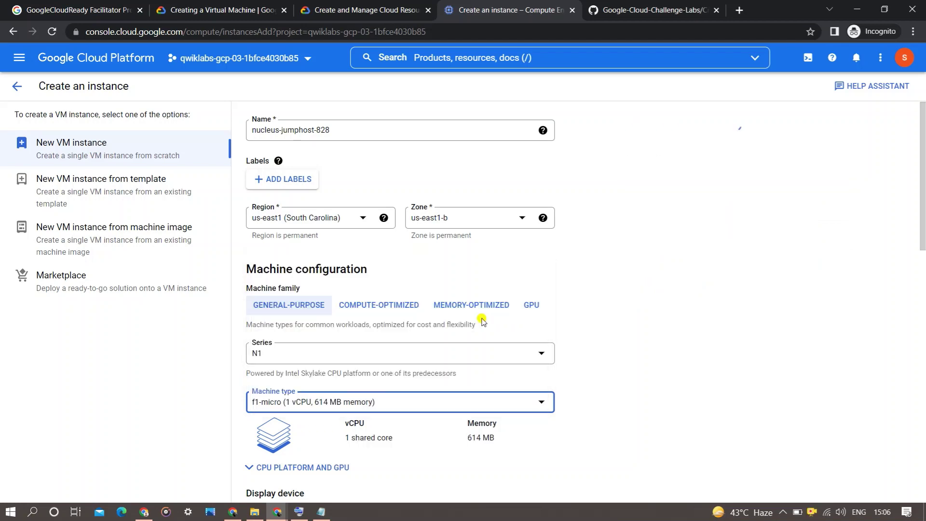
# Step: Recheck the Task 1 instructions in the guide and create the instance with all other settings left at their defaults
pyautogui.click(585, 4)
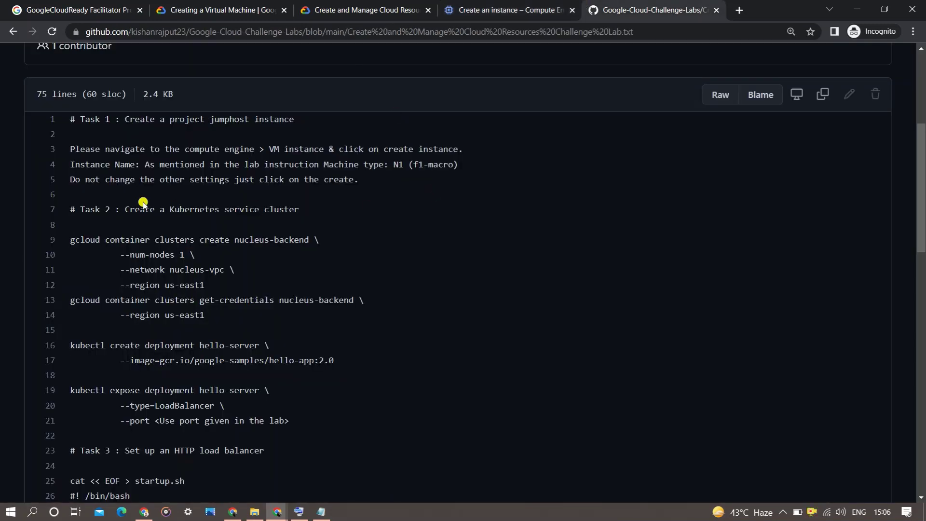
pyautogui.click(531, 4)
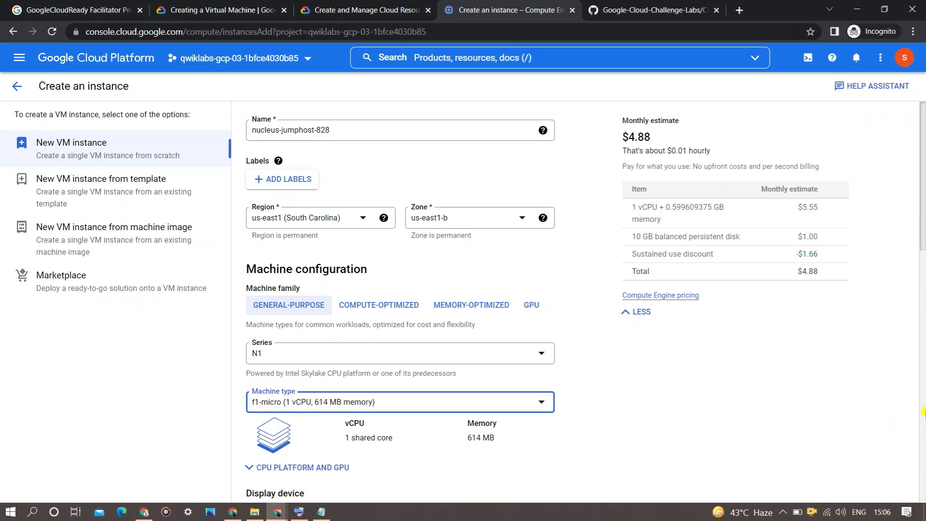
pyautogui.scroll(-15, 923, 413)
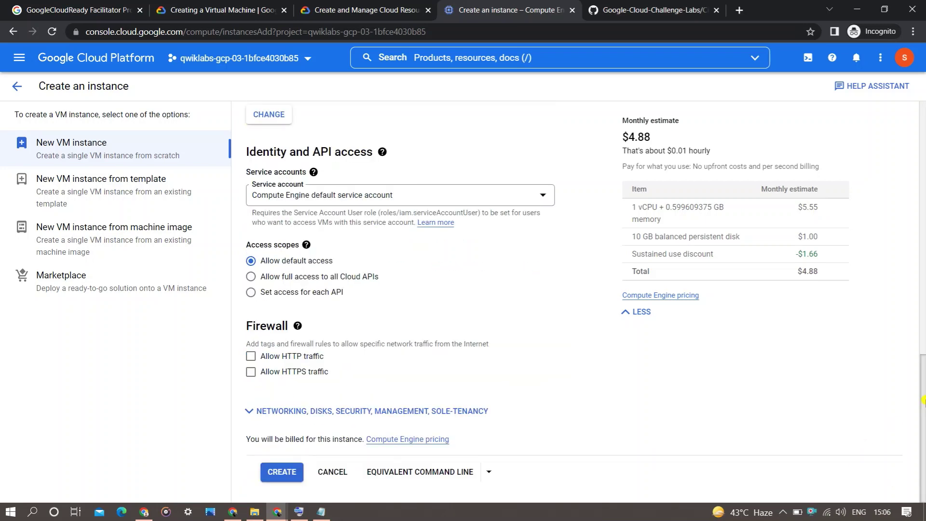
pyautogui.click(284, 472)
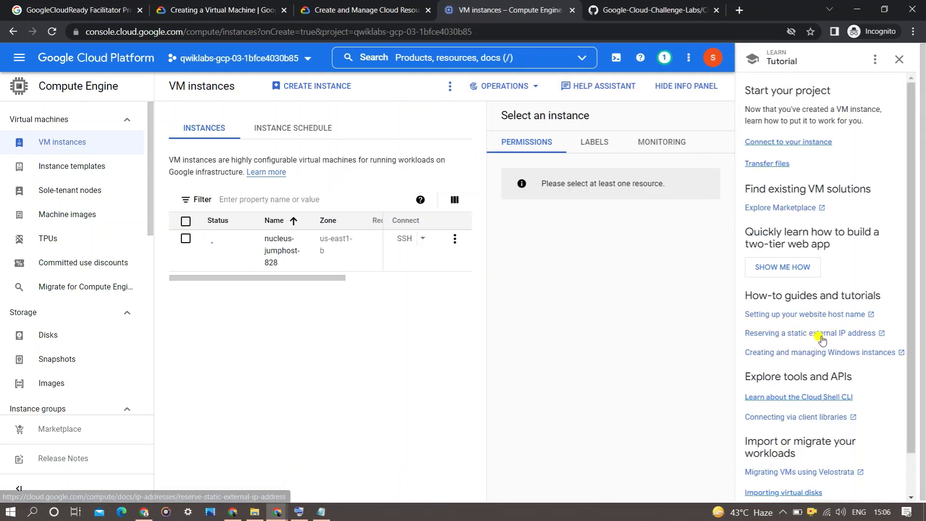
# Step: Close the tutorial and info panels in the console, and check the progress of Task 1 on the lab page
pyautogui.click(899, 60)
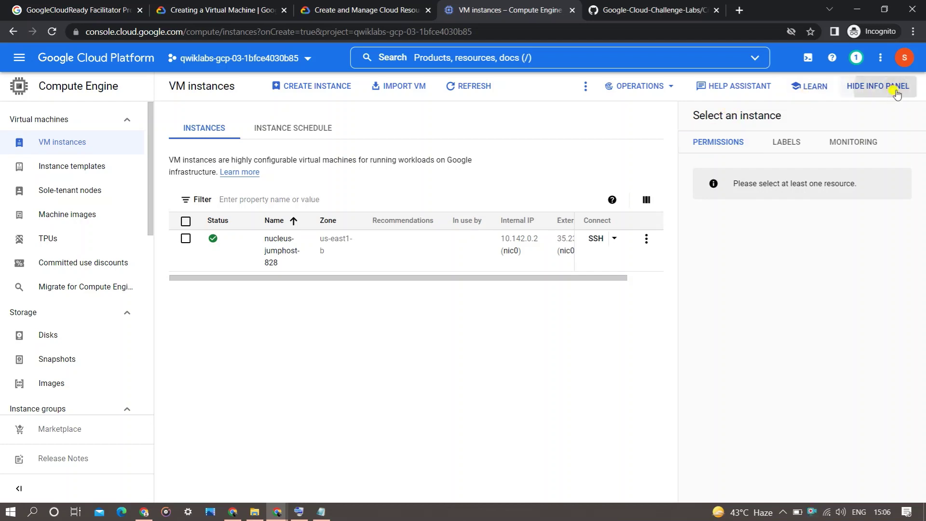
pyautogui.click(877, 86)
pyautogui.click(366, 10)
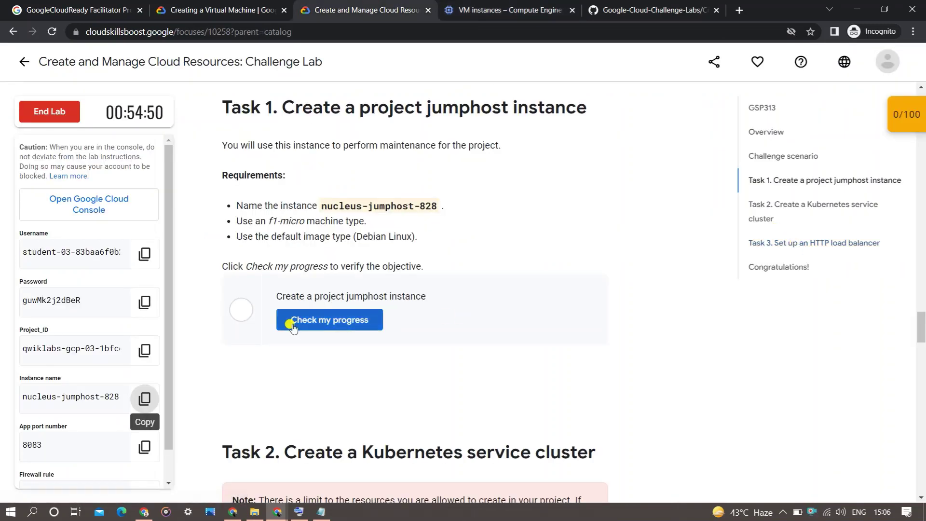
pyautogui.click(311, 318)
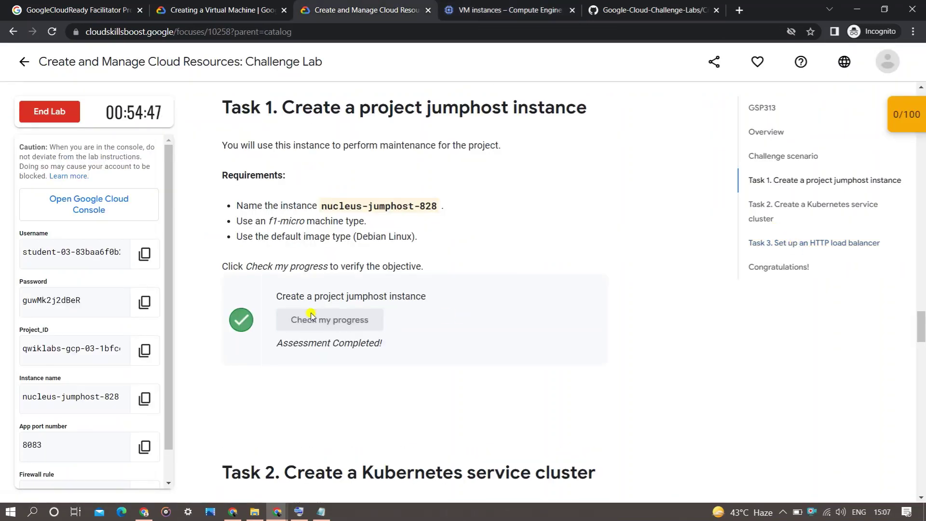
# Step: Review the Task 2 requirements on the lab page and start a Cloud Shell session with an enlarged terminal in the console
pyautogui.moveTo(922, 321); pyautogui.dragTo(923, 355)
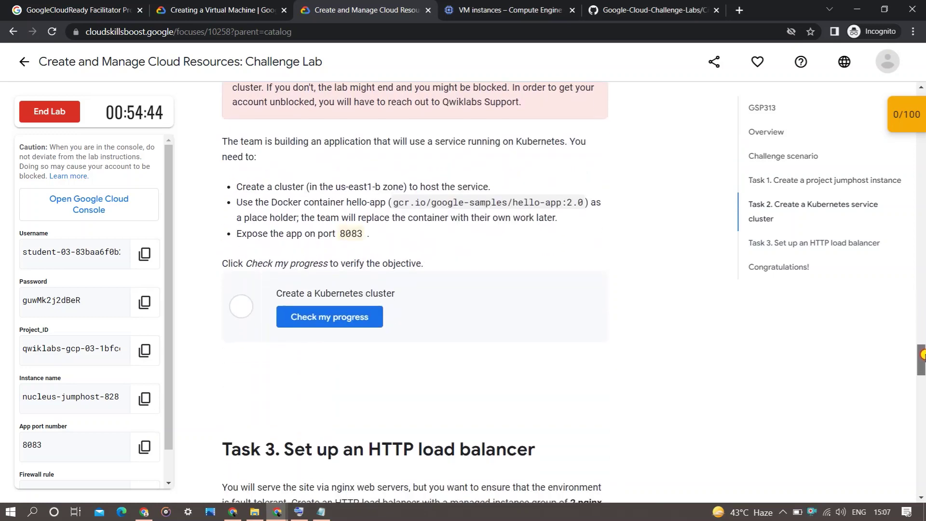
pyautogui.click(559, 9)
pyautogui.click(809, 58)
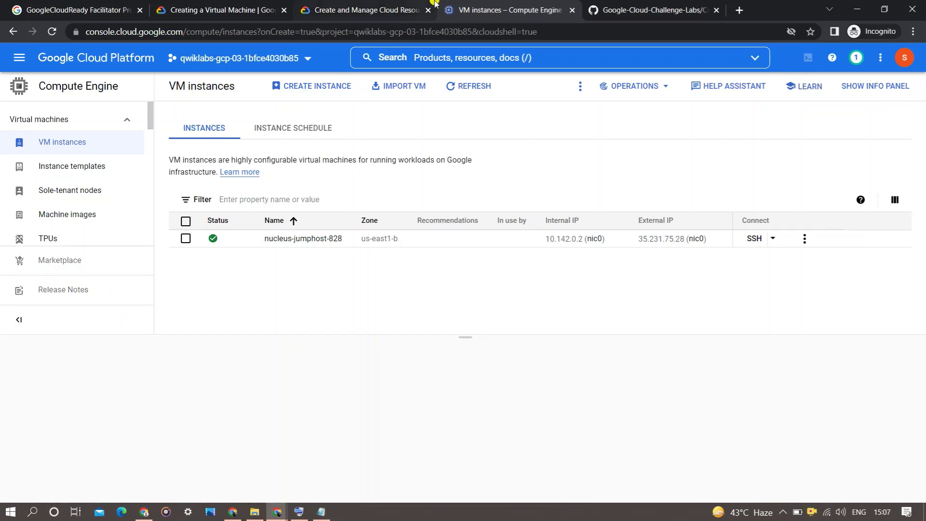
pyautogui.click(605, 3)
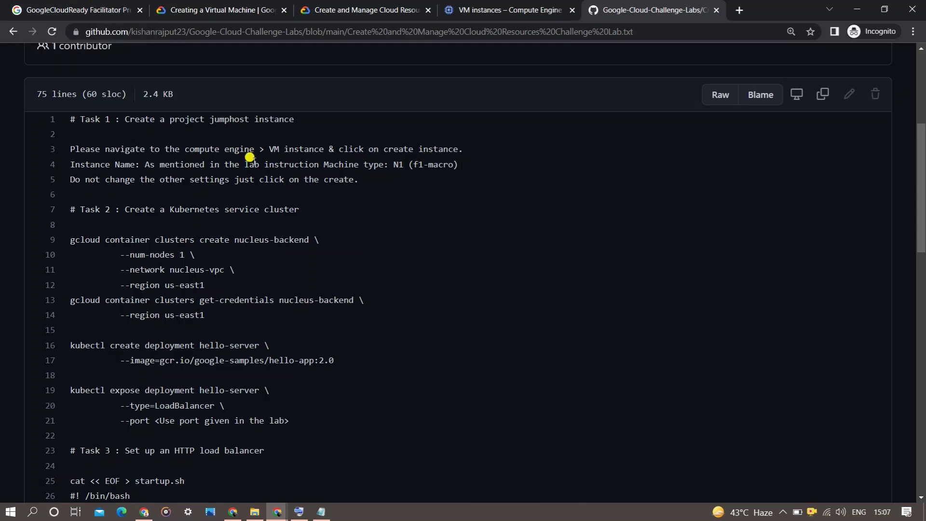
pyautogui.click(546, 3)
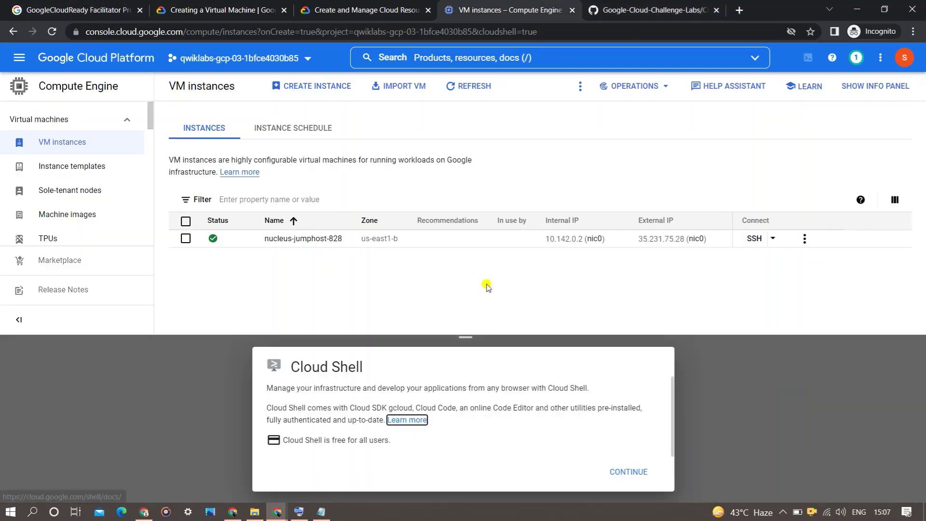
pyautogui.click(627, 473)
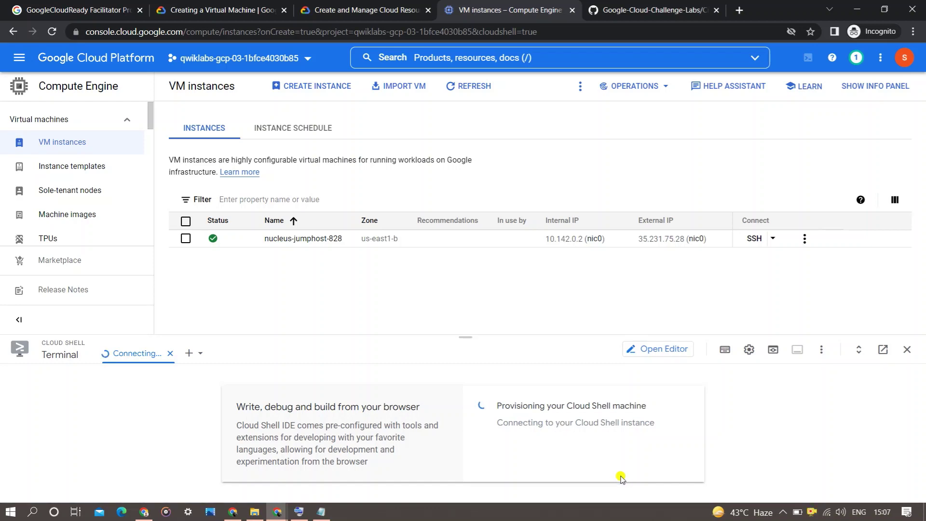
pyautogui.moveTo(464, 334); pyautogui.dragTo(462, 253)
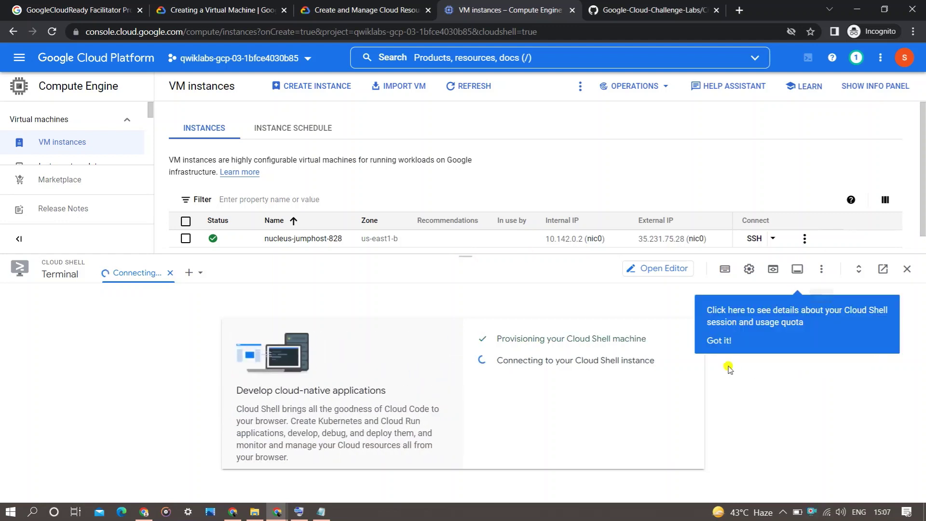
pyautogui.click(715, 342)
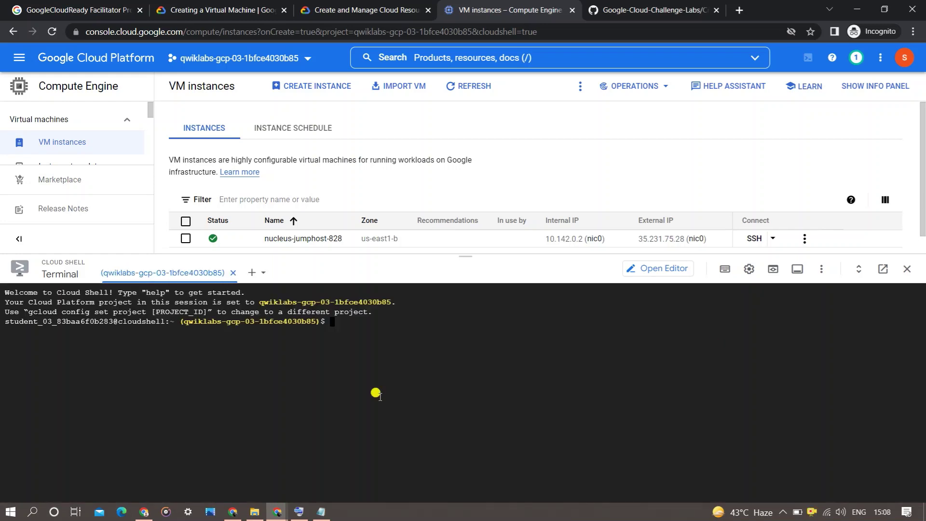
# Step: List the authenticated accounts with gcloud auth list, authorizing Cloud Shell, and run gcloud config list project
pyautogui.write('gcloud auth list')
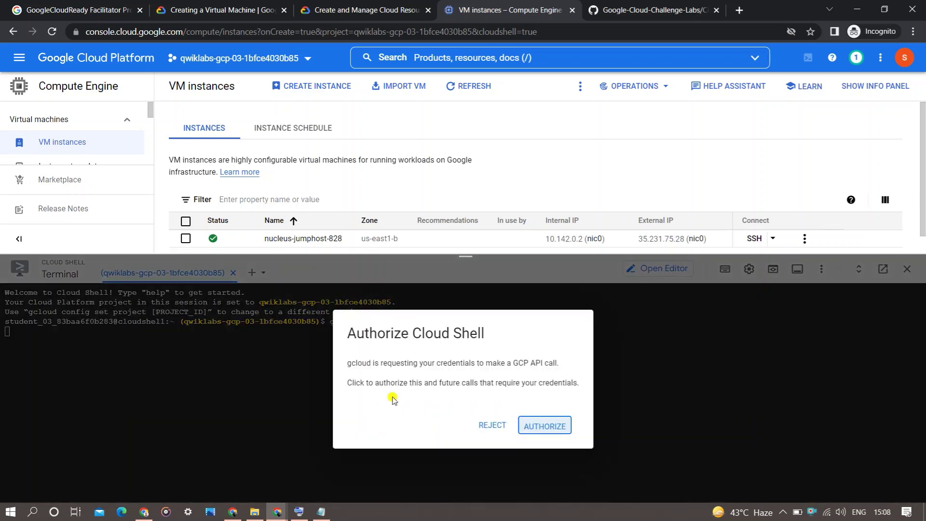
pyautogui.click(537, 423)
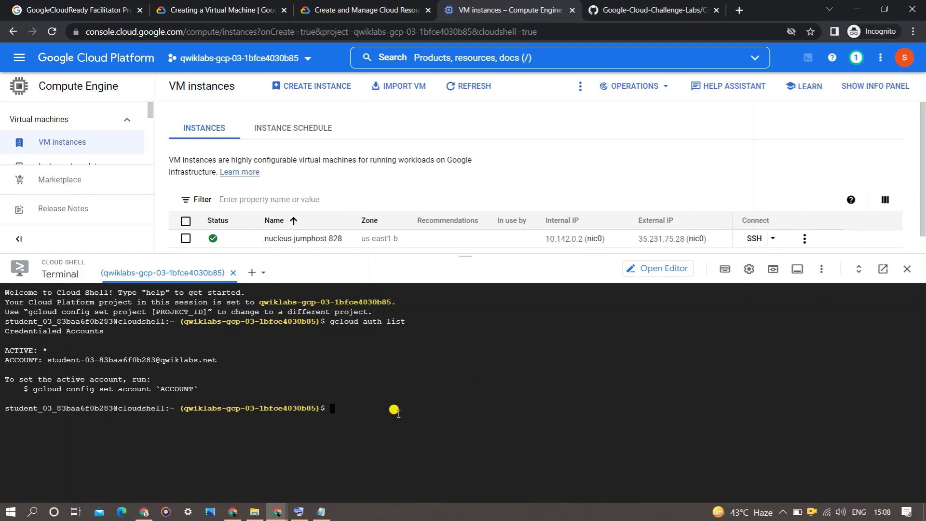
pyautogui.write('gcloud config list project')
pyautogui.press('Return')
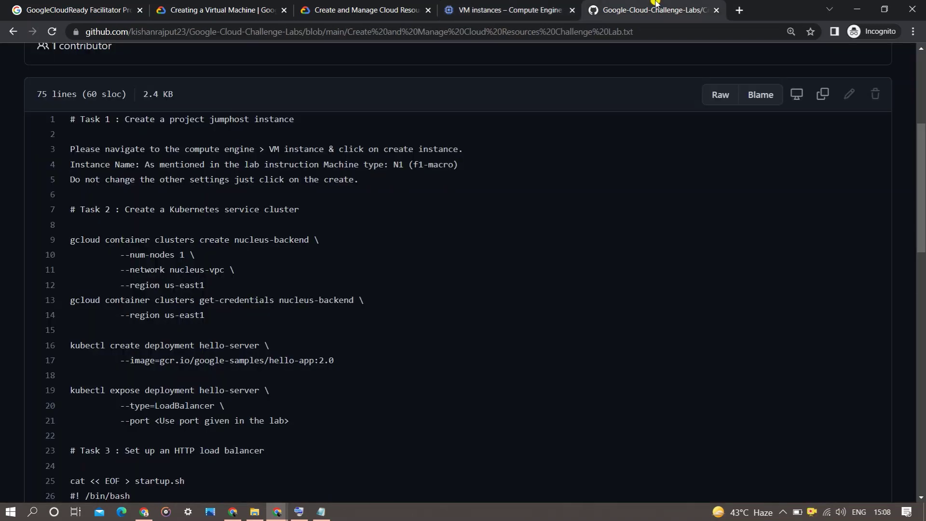
# Step: Copy the guide's cluster command and run it to create nucleus-backend with --num-nodes 1, --network nucleus-vpc and --region us-east1
pyautogui.hotkey('ctrl', 'Tab')
pyautogui.moveTo(208, 286); pyautogui.dragTo(70, 240)
pyautogui.hotkey('ctrl', 'c')
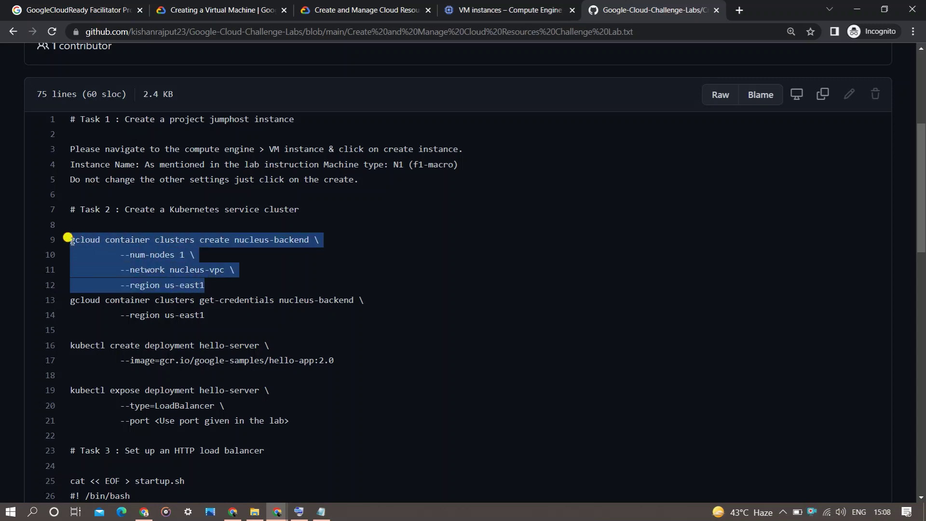
pyautogui.click(494, 5)
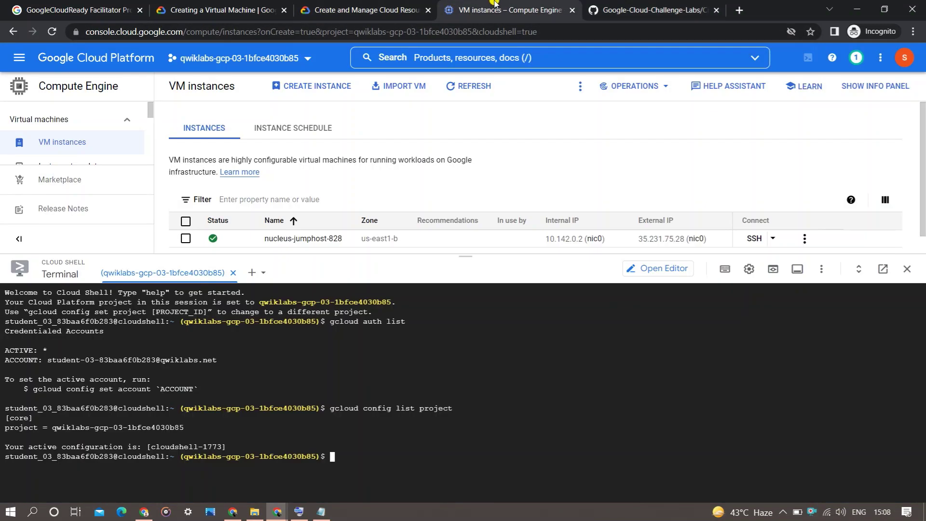
pyautogui.hotkey('ctrl', 'v')
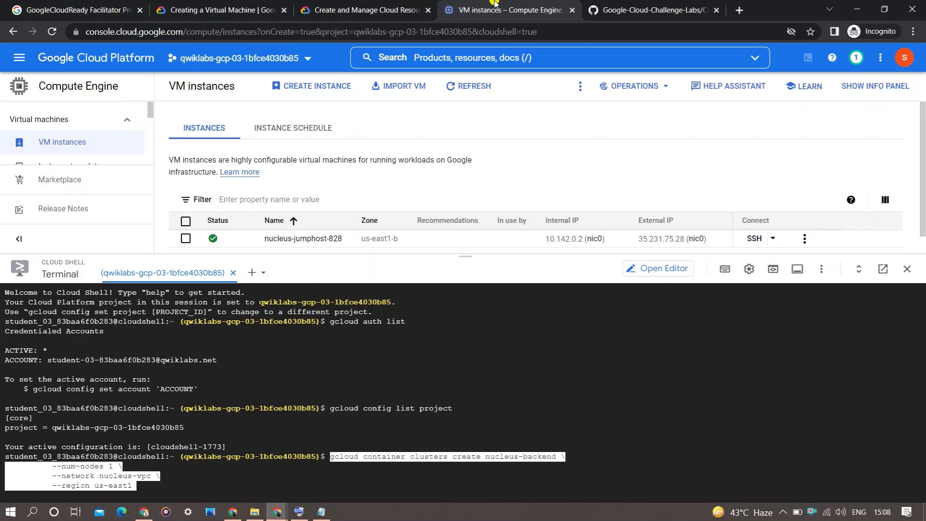
pyautogui.press('Return')
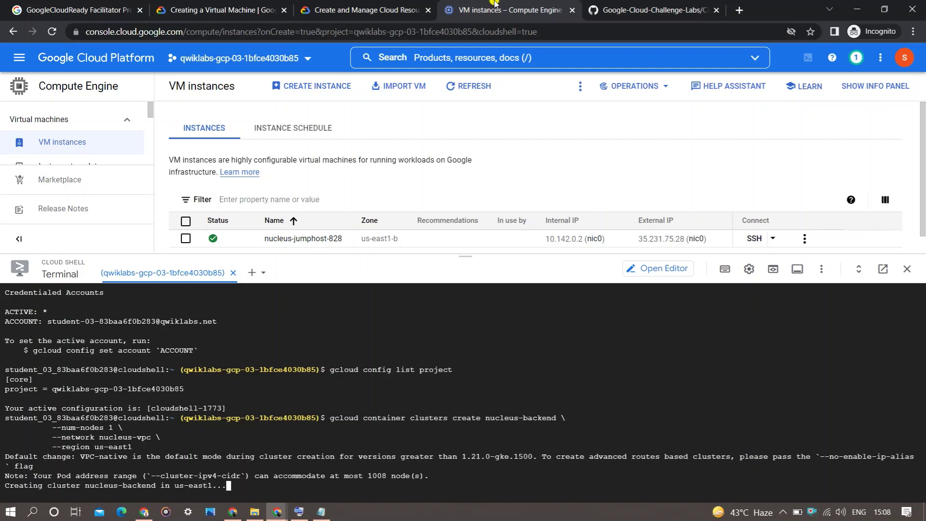
# Step: Copy the get-credentials command for nucleus-backend in region us-east1 from the guide and run it in Cloud Shell once the cluster exists
pyautogui.click(670, 7)
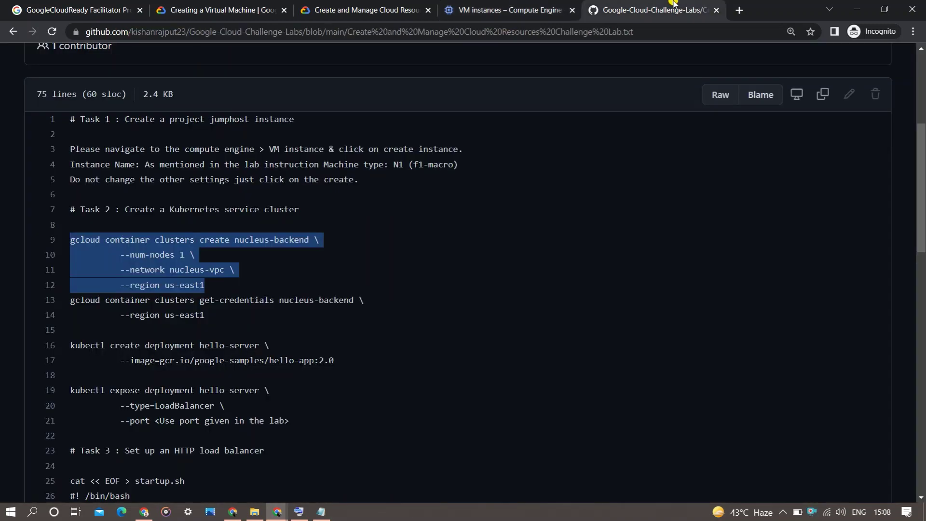
pyautogui.moveTo(217, 317); pyautogui.dragTo(68, 292)
pyautogui.hotkey('ctrl', 'c')
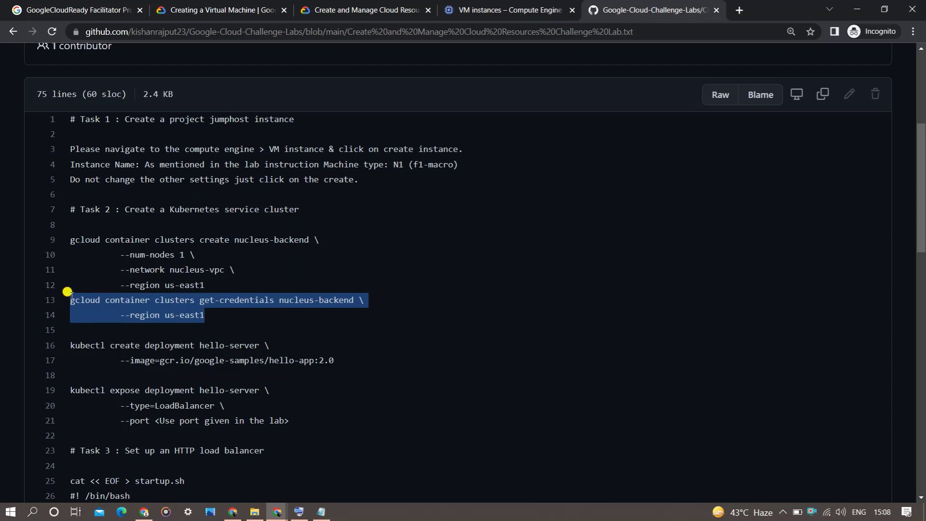
pyautogui.click(483, 10)
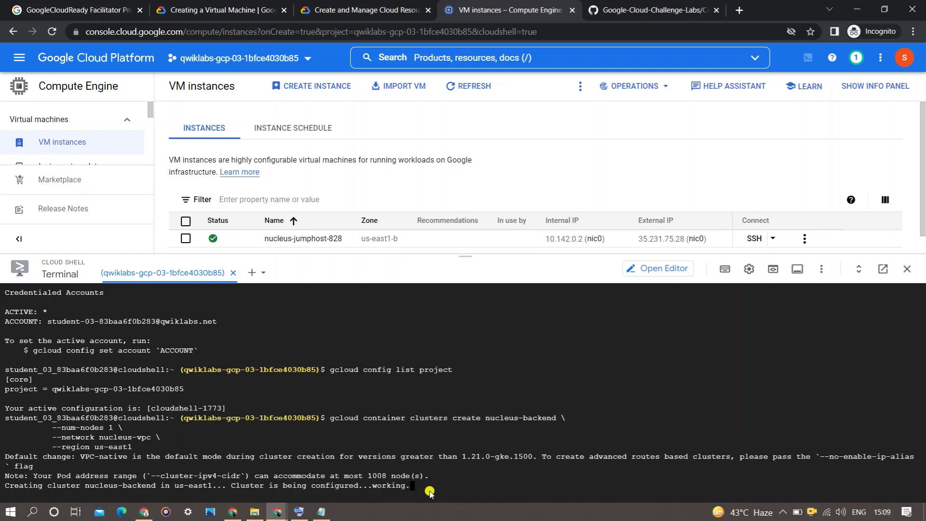
pyautogui.click(362, 3)
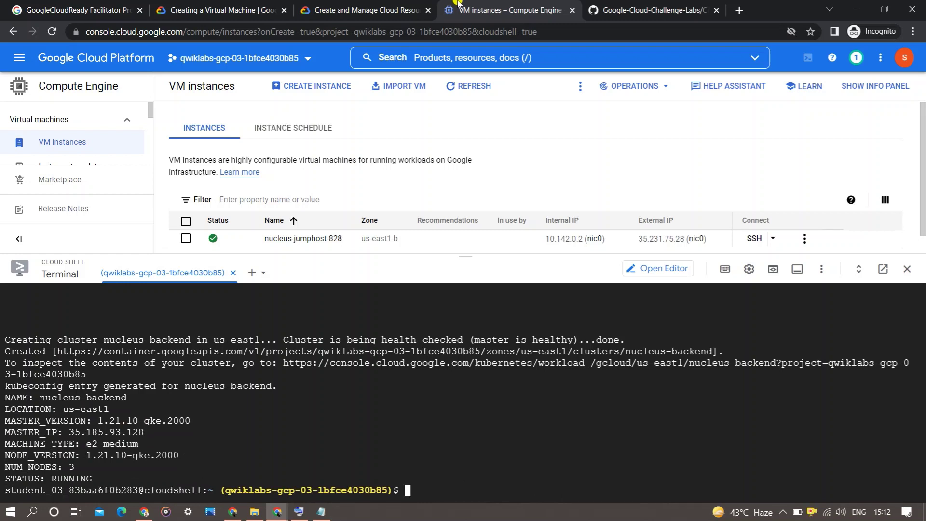
pyautogui.hotkey('ctrl', 'v')
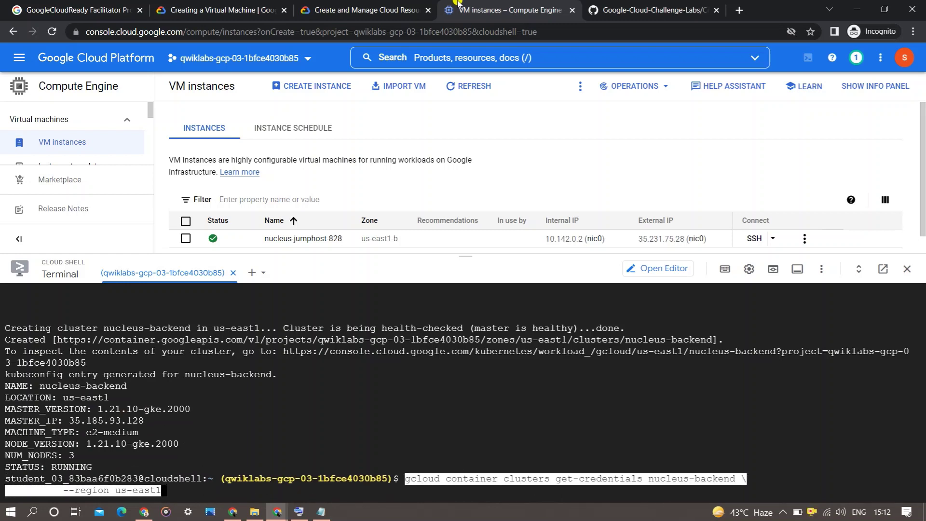
pyautogui.press('Return')
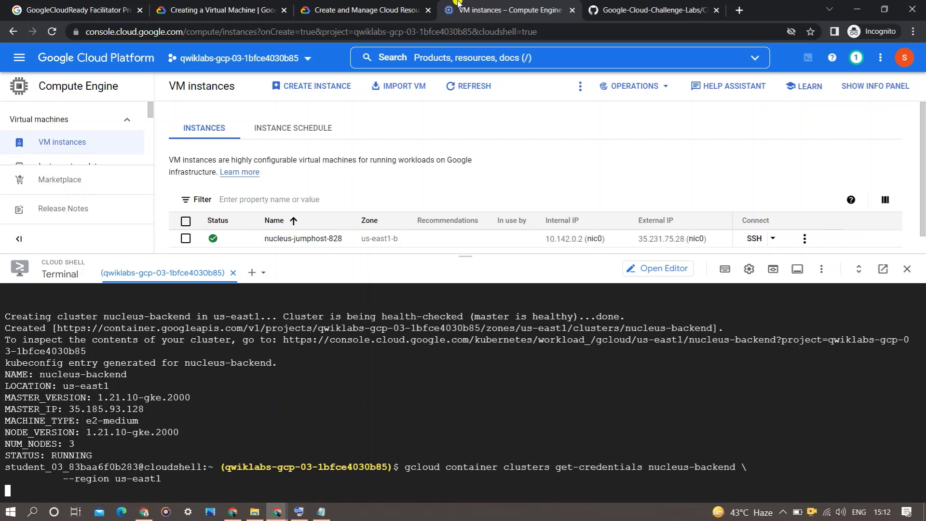
# Step: Copy the guide's deployment command and run it to create hello-server from the image gcr.io/google-samples/hello-app:2.0
pyautogui.click(617, 9)
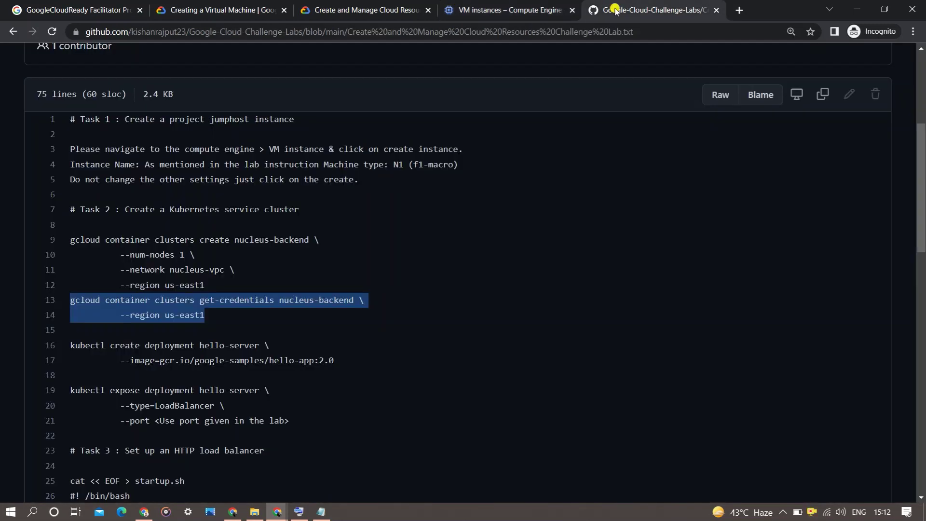
pyautogui.moveTo(335, 360); pyautogui.dragTo(70, 346)
pyautogui.hotkey('ctrl', 'c')
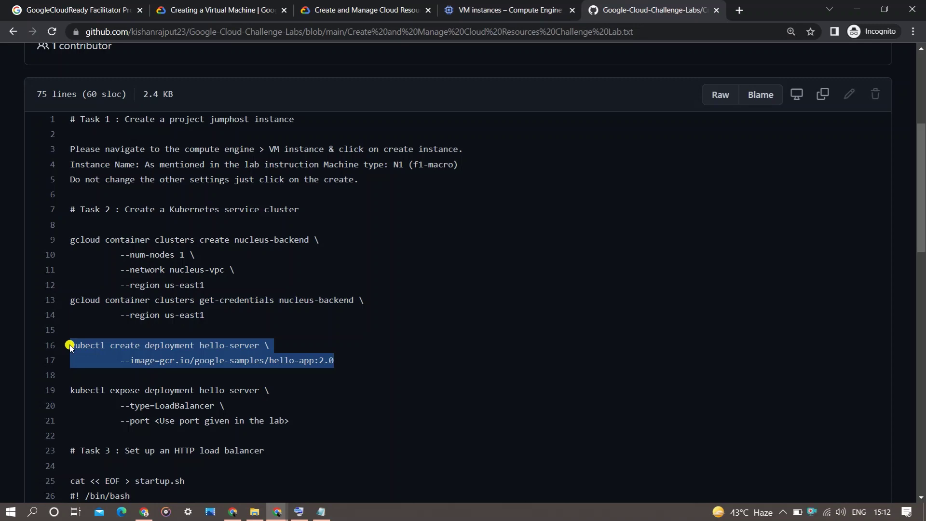
pyautogui.click(483, 9)
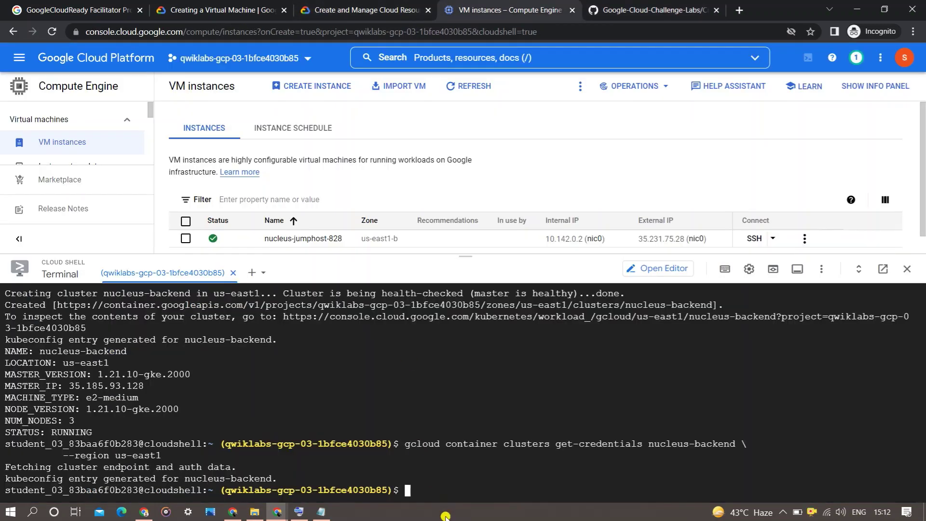
pyautogui.hotkey('ctrl', 'v')
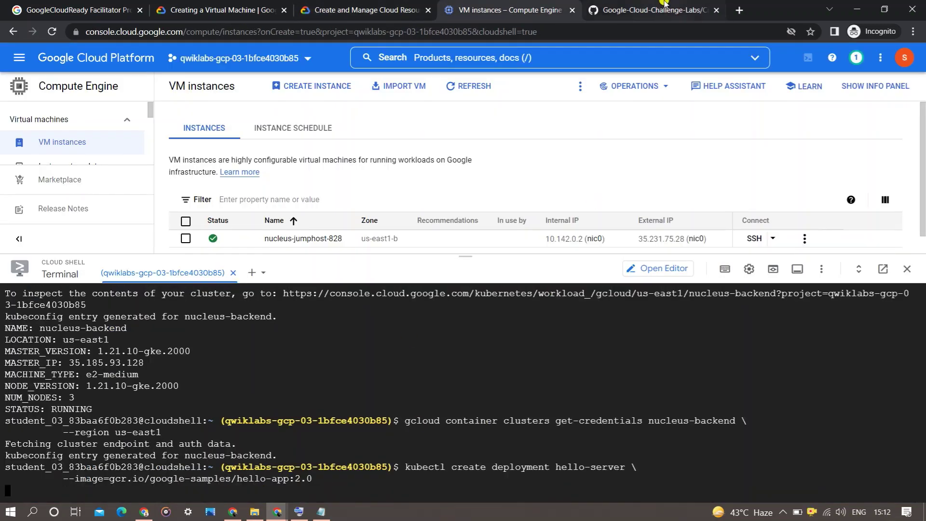
# Step: Enter the guide's kubectl expose command for hello-server with --type=LoadBalancer in Cloud Shell and delete the placeholder after --port
pyautogui.click(651, 10)
pyautogui.moveTo(300, 422); pyautogui.dragTo(67, 394)
pyautogui.hotkey('ctrl', 'c')
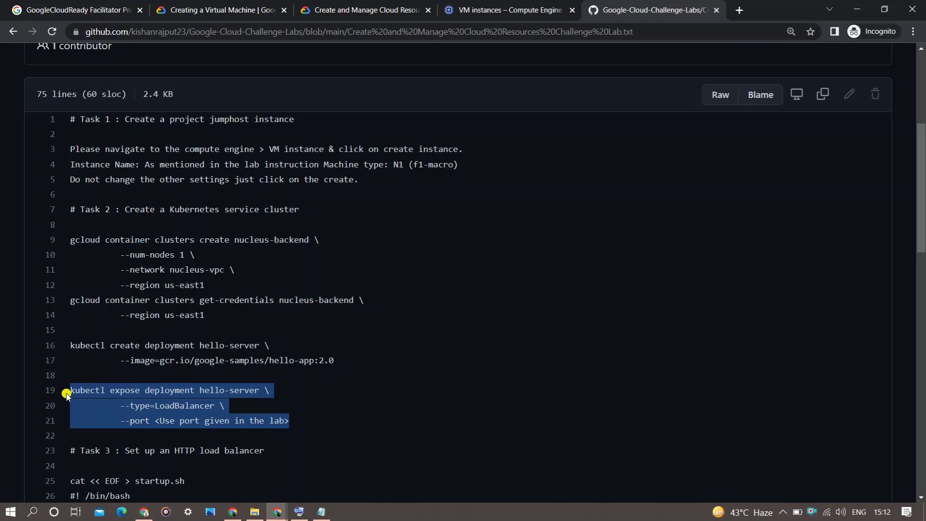
pyautogui.click(506, 10)
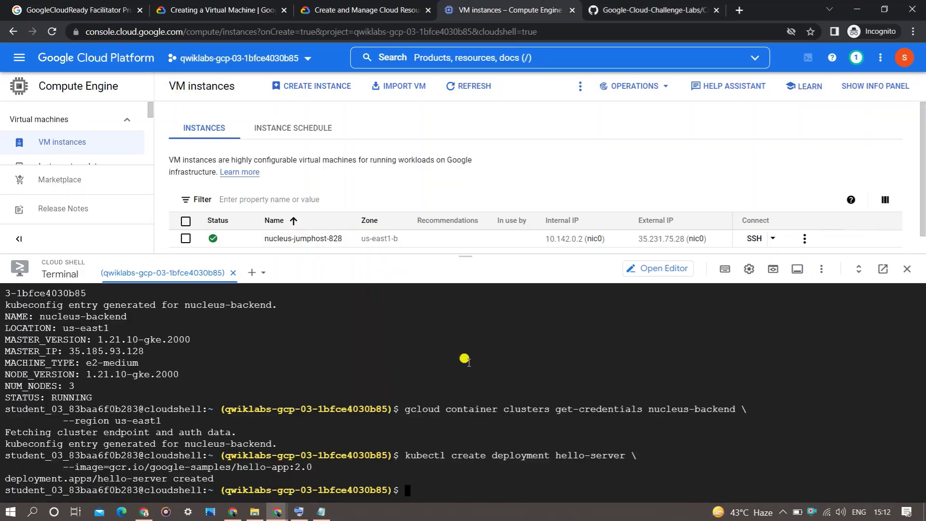
pyautogui.hotkey('ctrl', 'v')
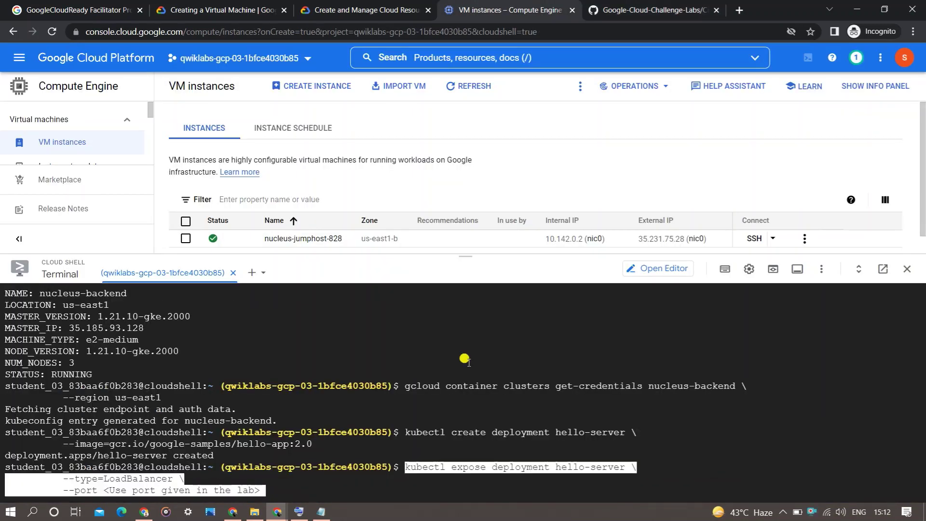
pyautogui.press('End')
pyautogui.press('BackSpace')
pyautogui.press('BackSpace')
pyautogui.press('BackSpace')
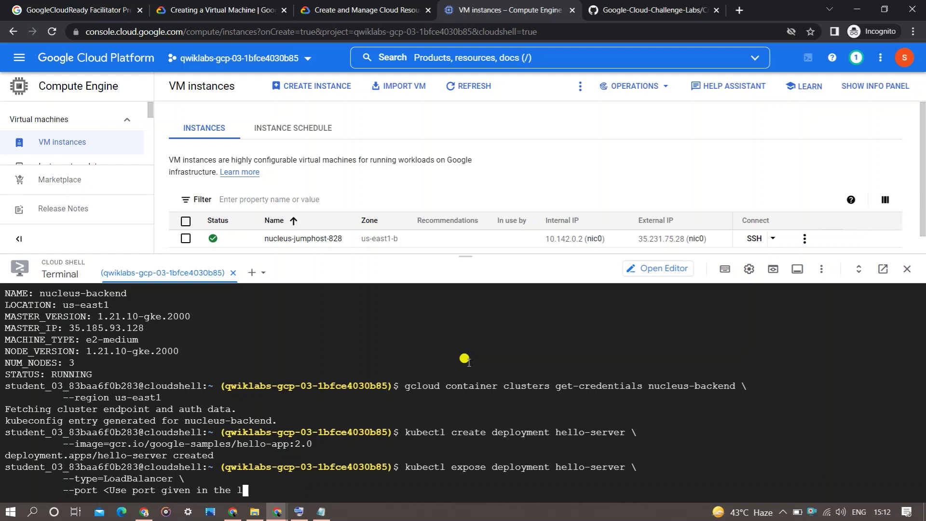
pyautogui.press('BackSpace')
pyautogui.press('BackSpace')
pyautogui.press('BackSpace')
pyautogui.press('BackSpace')
pyautogui.press('BackSpace')
pyautogui.press('BackSpace')
pyautogui.press('BackSpace')
pyautogui.press('BackSpace')
pyautogui.press('BackSpace')
pyautogui.press('BackSpace')
pyautogui.press('BackSpace')
pyautogui.press('BackSpace')
pyautogui.press('BackSpace')
pyautogui.press('BackSpace')
pyautogui.press('BackSpace')
pyautogui.press('BackSpace')
pyautogui.press('BackSpace')
pyautogui.press('BackSpace')
pyautogui.press('BackSpace')
pyautogui.press('BackSpace')
pyautogui.press('BackSpace')
pyautogui.press('BackSpace')
pyautogui.press('BackSpace')
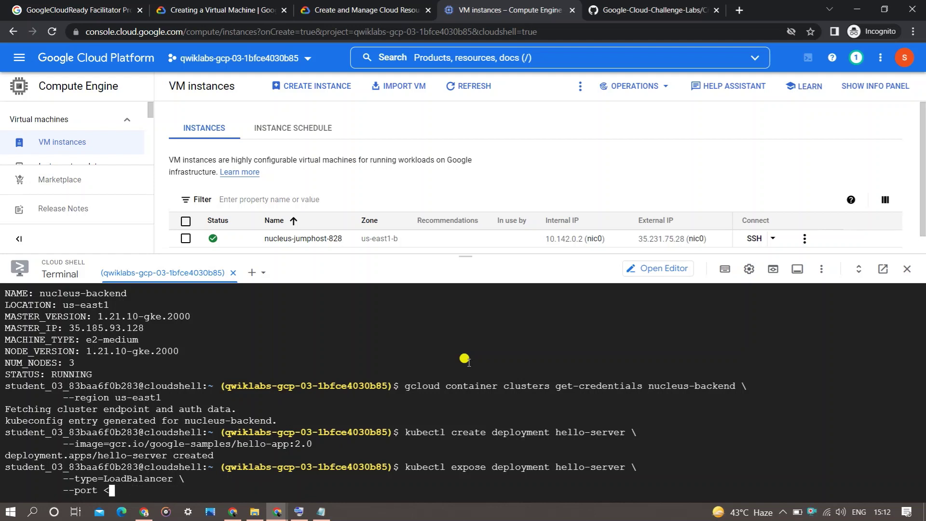
pyautogui.press('BackSpace')
# Step: Copy the app port number 8083 from the lab page, add it to the expose command and run the command
pyautogui.click(381, 10)
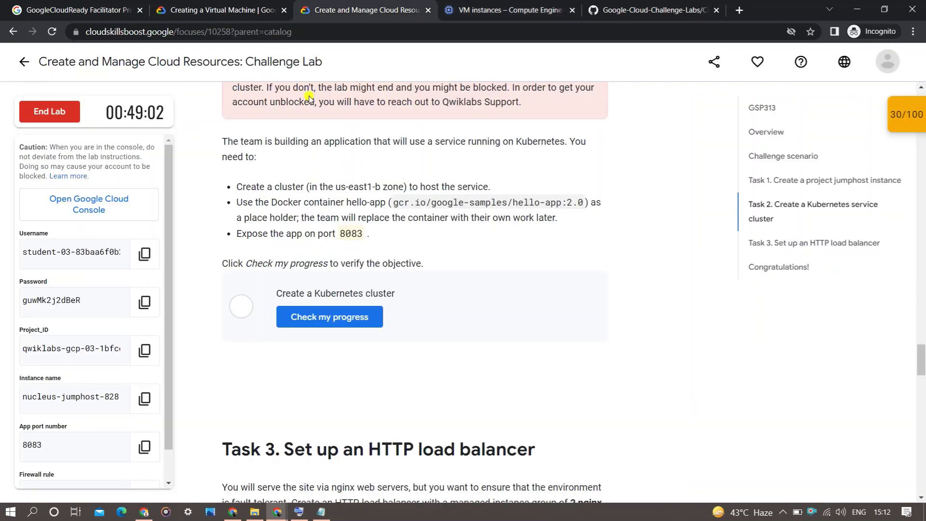
pyautogui.click(144, 446)
pyautogui.click(472, 6)
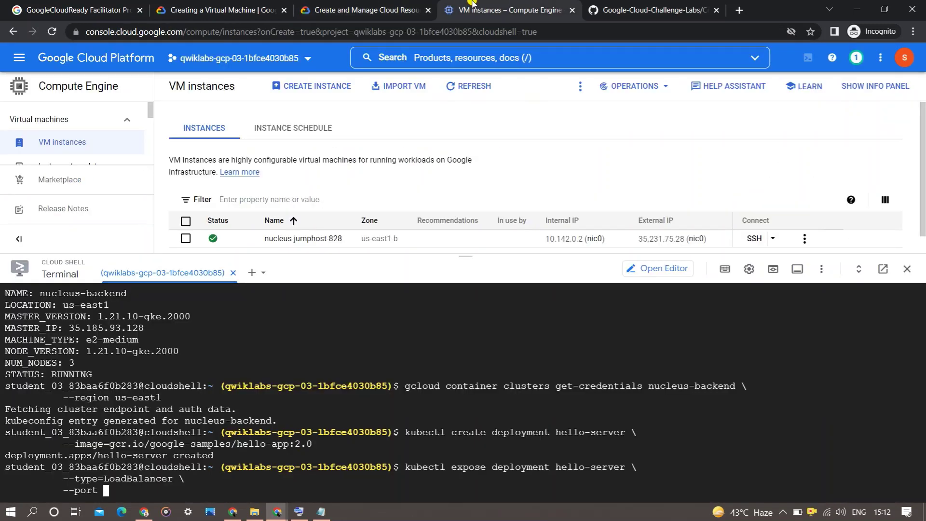
pyautogui.hotkey('ctrl', 'v')
pyautogui.press('Return')
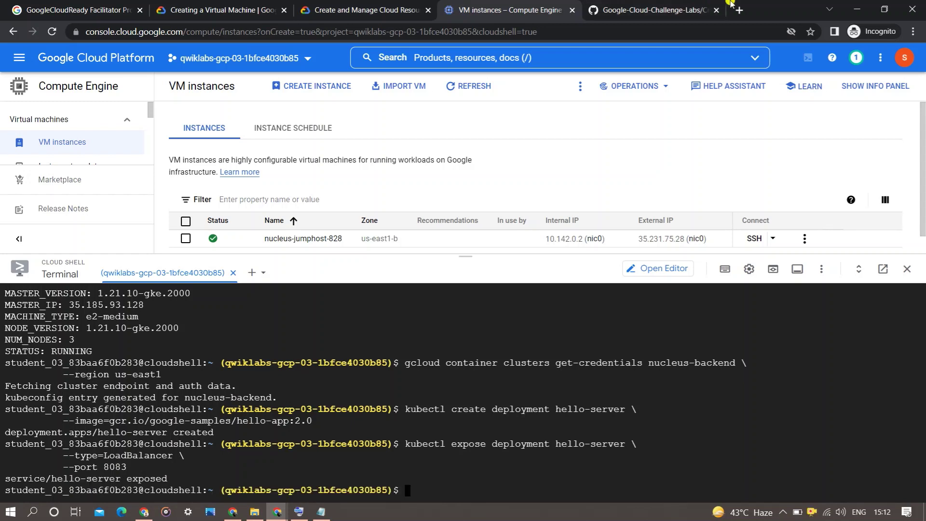
# Step: Run the lab page's progress check for the Kubernetes service cluster task, repeating it from the checkpoints list and the task section
pyautogui.click(697, 4)
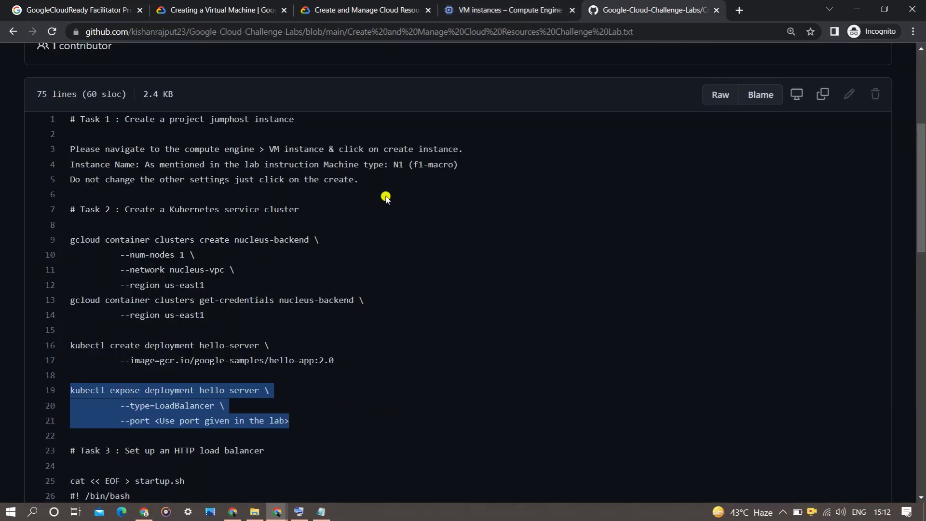
pyautogui.click(366, 10)
pyautogui.click(344, 311)
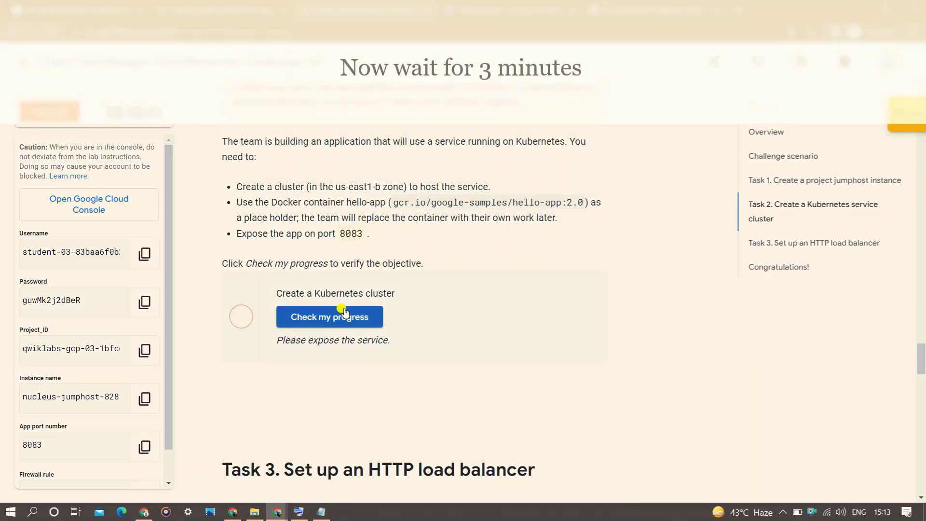
pyautogui.click(345, 311)
pyautogui.click(892, 128)
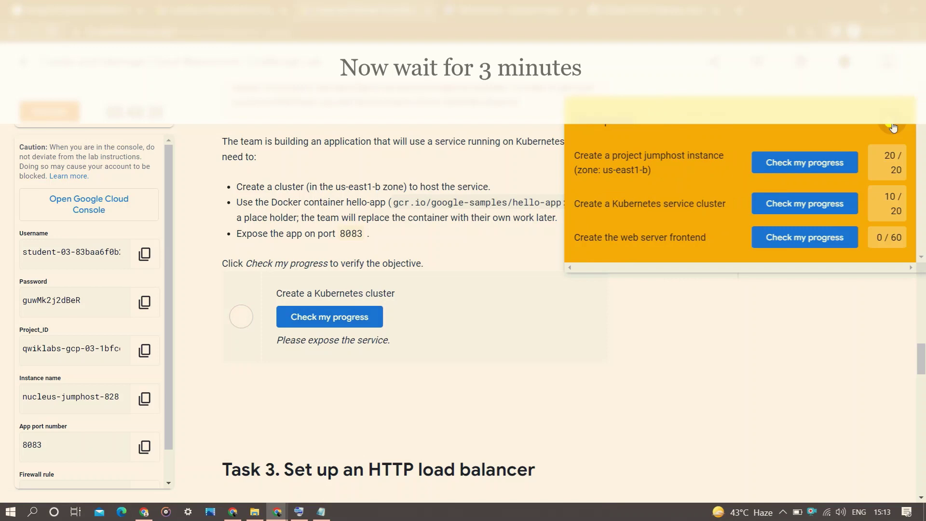
pyautogui.click(818, 217)
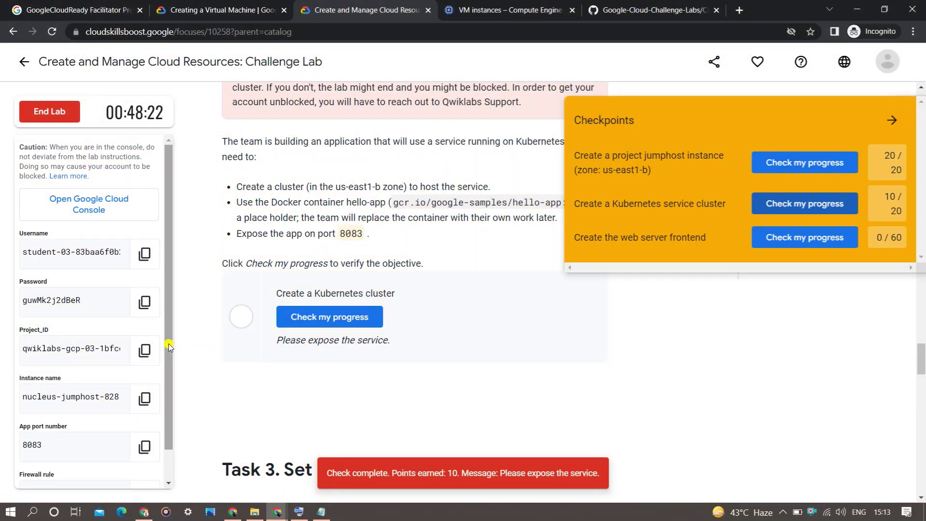
pyautogui.moveTo(169, 344); pyautogui.dragTo(166, 400)
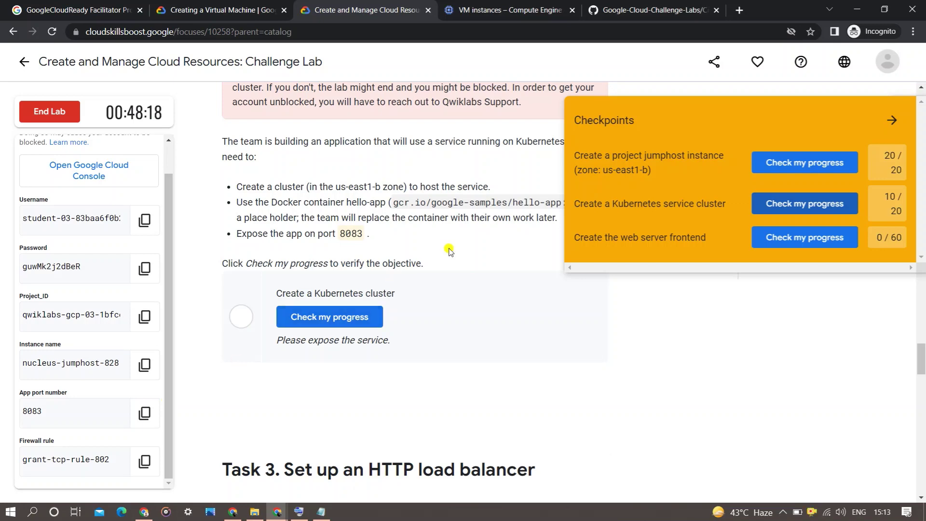
pyautogui.click(761, 205)
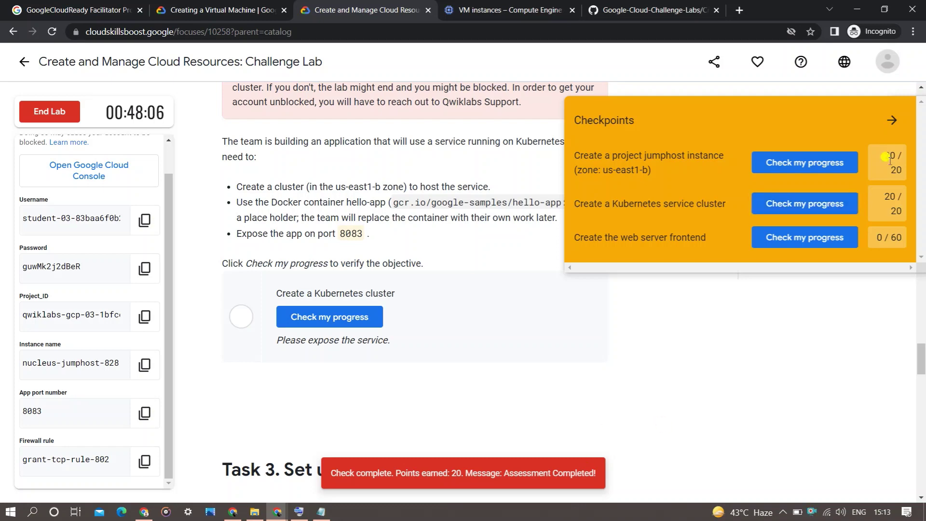
pyautogui.click(889, 120)
pyautogui.click(327, 324)
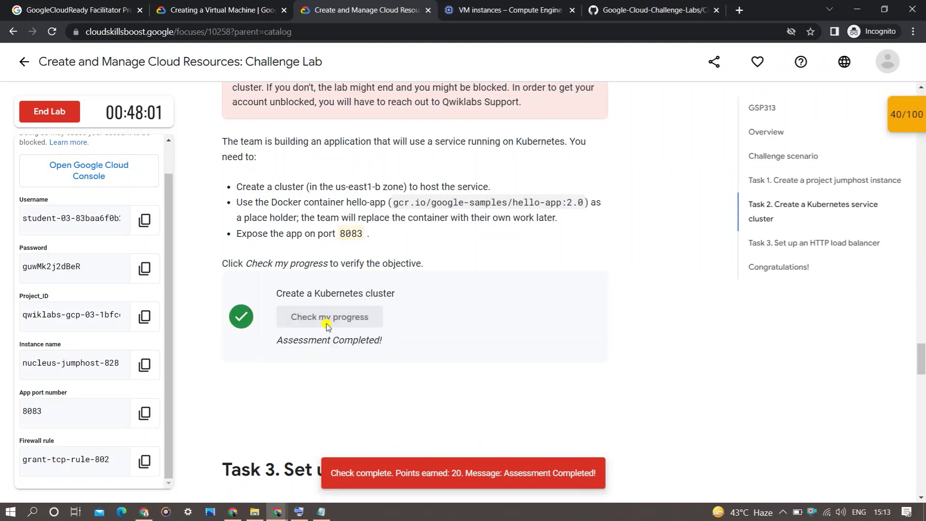
# Step: Copy the startup.sh script block from Task 3 of the lab page and run it in Cloud Shell
pyautogui.moveTo(922, 350); pyautogui.dragTo(922, 360)
pyautogui.scroll(-7, 922, 360)
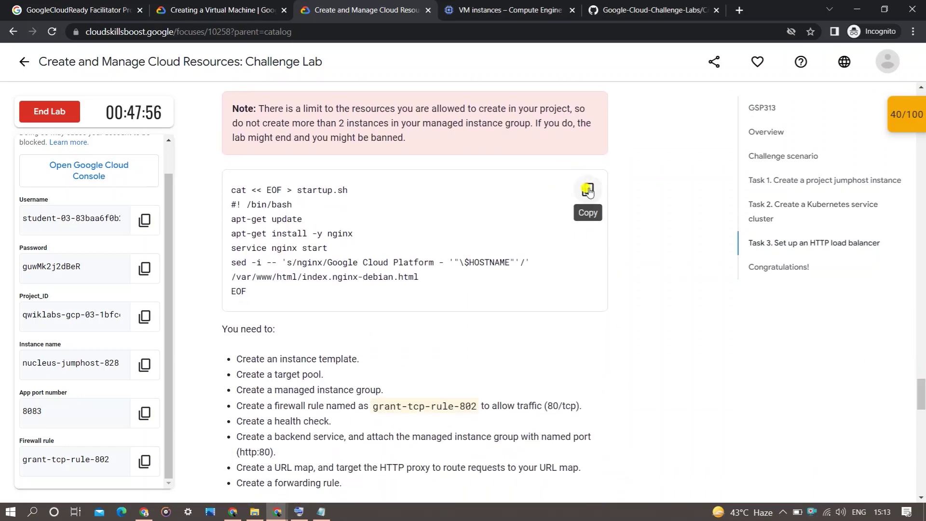
pyautogui.click(588, 190)
pyautogui.click(506, 9)
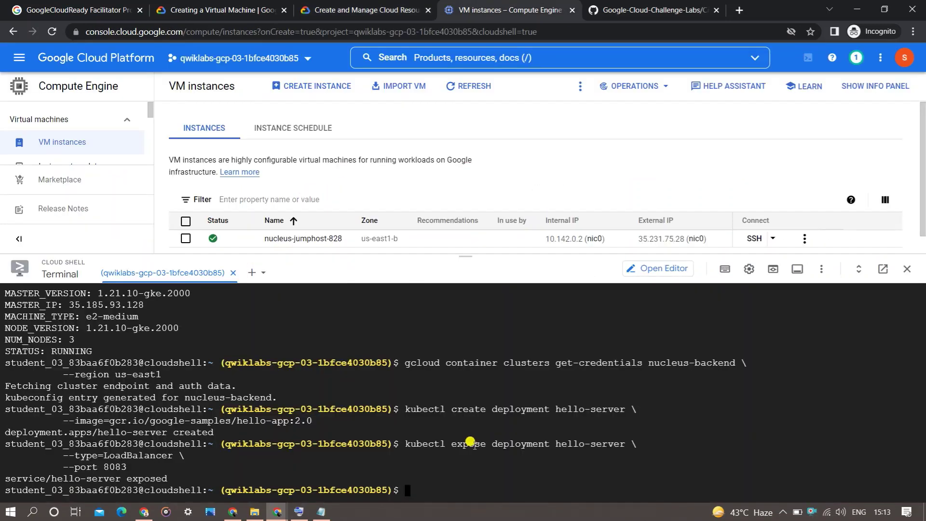
pyautogui.hotkey('ctrl', 'v')
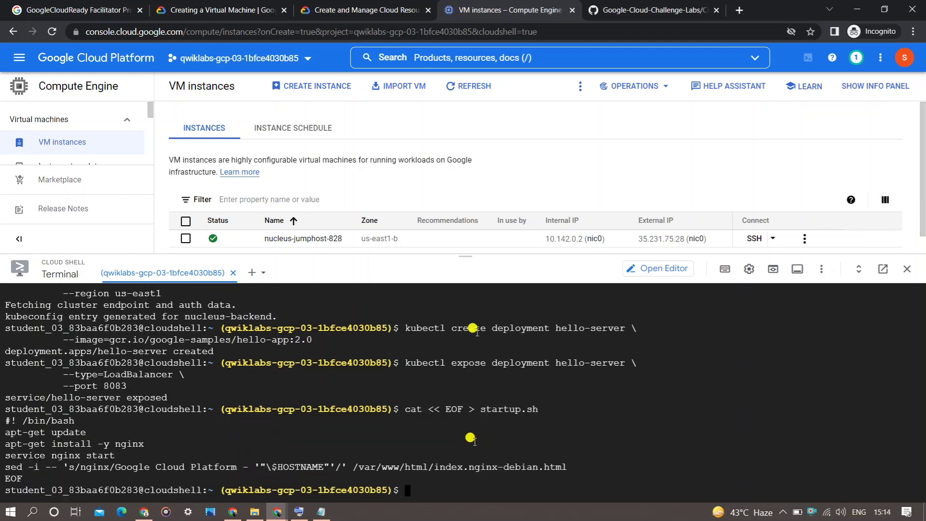
# Step: Copy the guide's instance-templates command for web-server-template on nucleus-vpc with machine type g1-small in us-east1 and run it in Cloud Shell
pyautogui.click(385, 10)
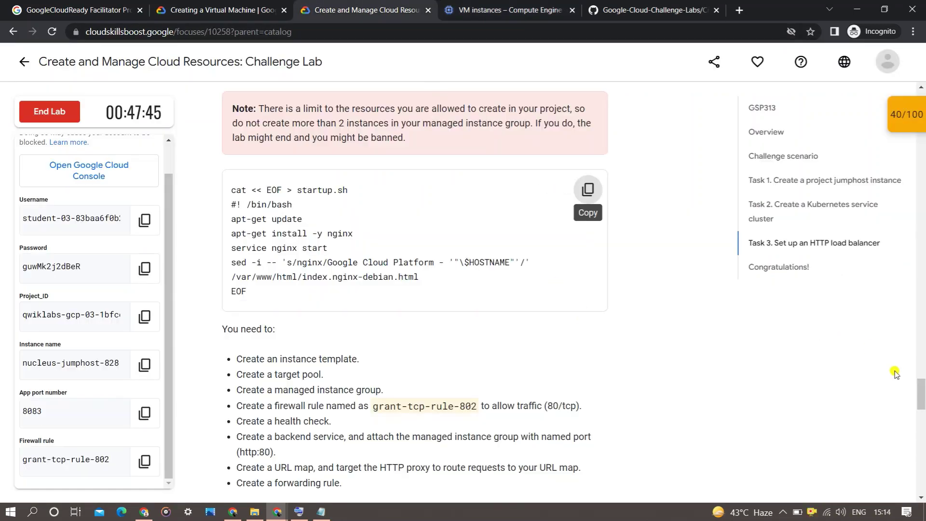
pyautogui.moveTo(922, 396); pyautogui.dragTo(922, 405)
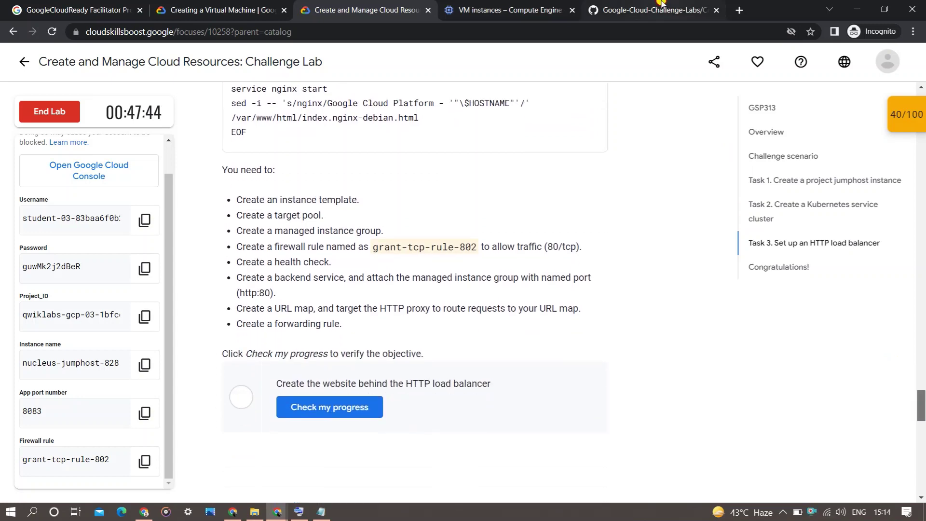
pyautogui.click(656, 9)
pyautogui.scroll(-3, 922, 260)
pyautogui.scroll(-4, 922, 261)
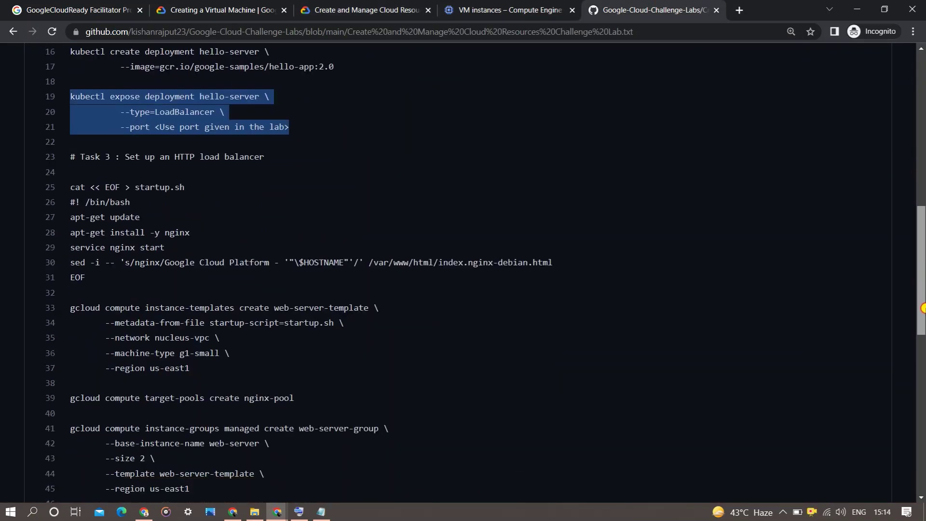
pyautogui.moveTo(190, 322); pyautogui.dragTo(68, 261)
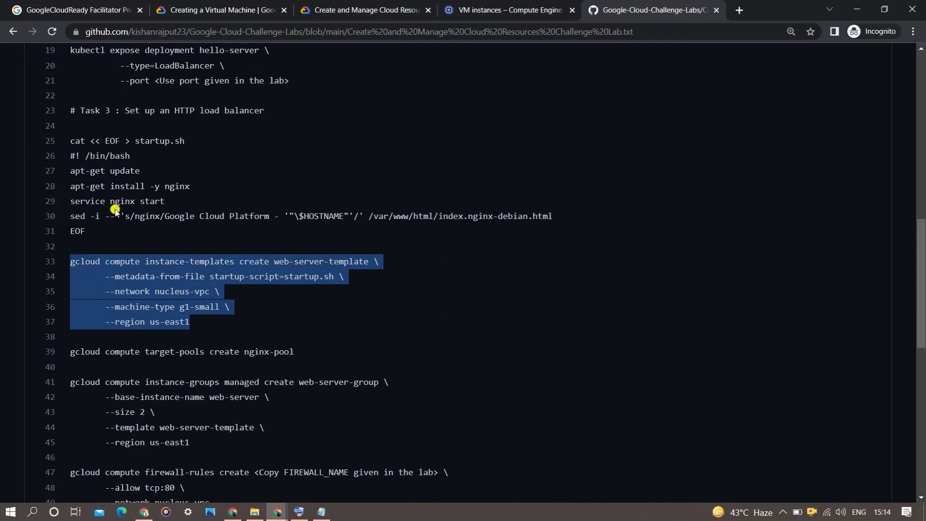
pyautogui.click(465, 5)
pyautogui.hotkey('ctrl', 'v')
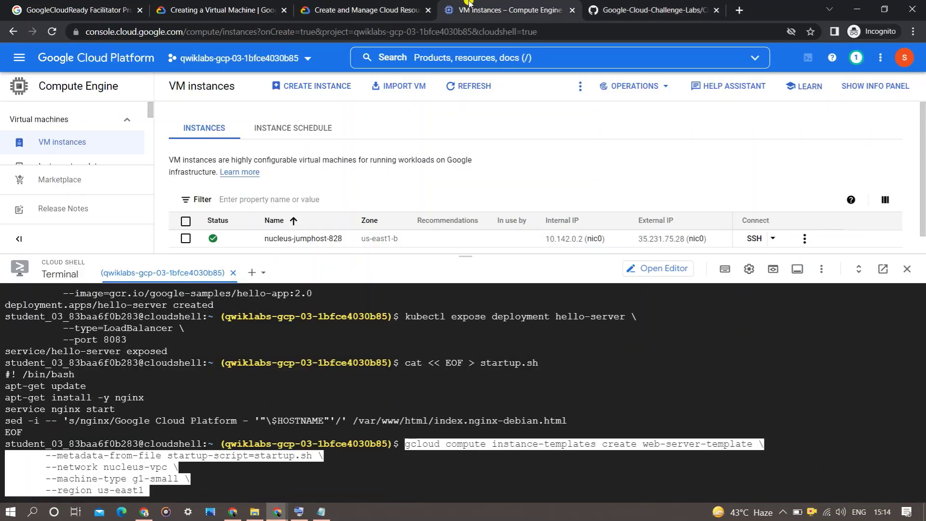
pyautogui.press('Return')
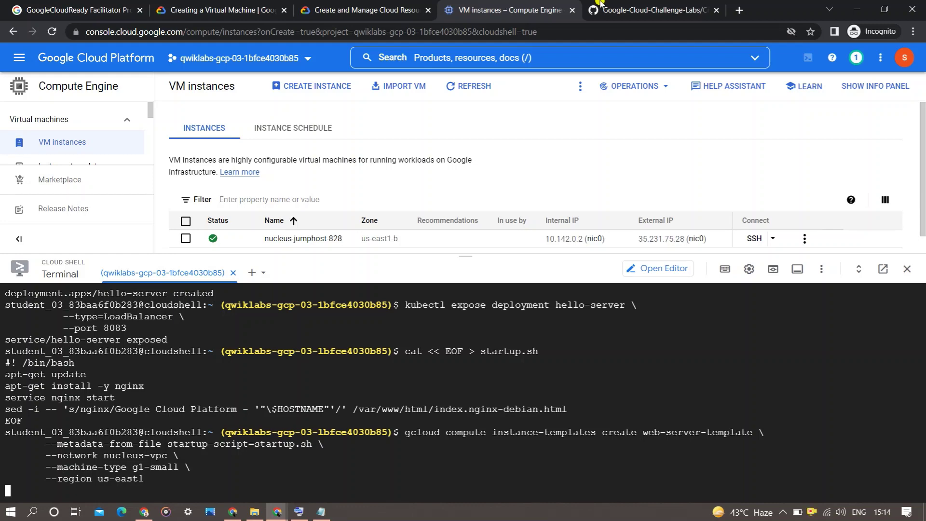
# Step: Copy the guide's command that creates the target pool nginx-pool and run it in Cloud Shell
pyautogui.click(646, 6)
pyautogui.click(368, 321)
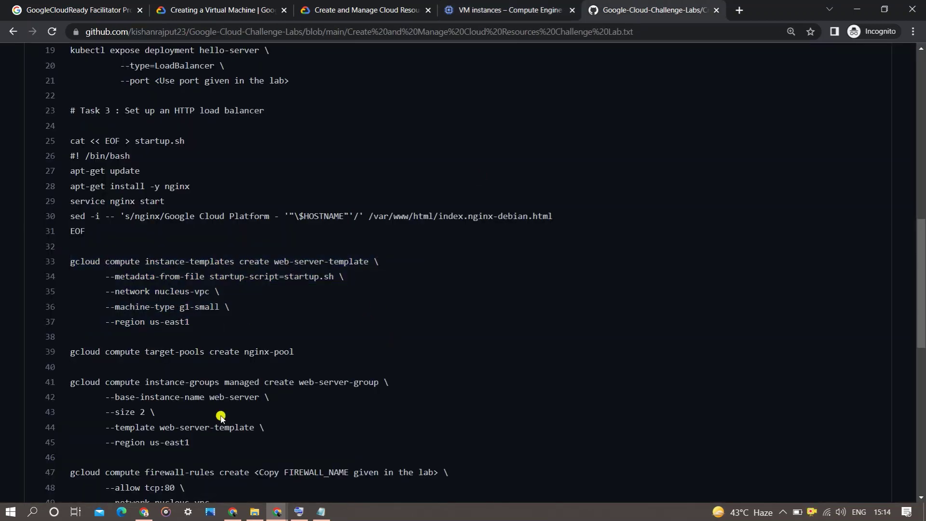
pyautogui.moveTo(295, 351); pyautogui.dragTo(66, 352)
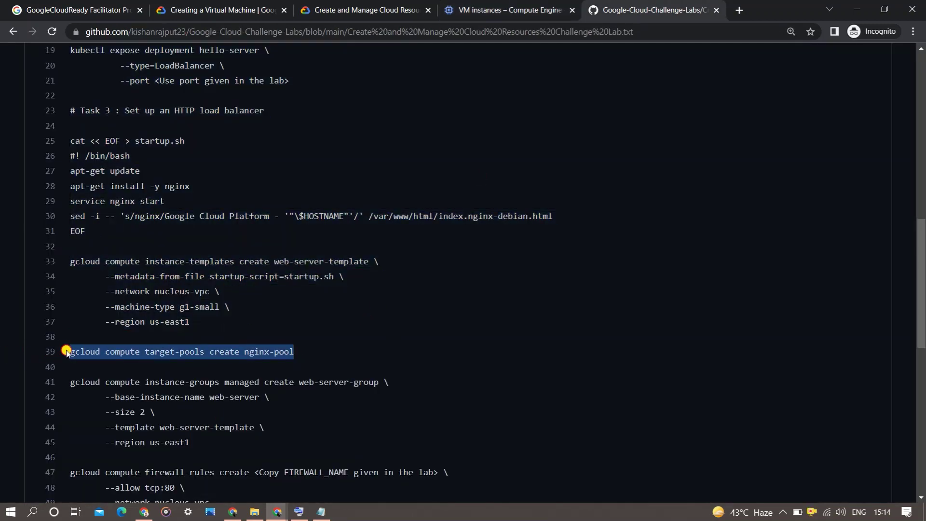
pyautogui.click(530, 7)
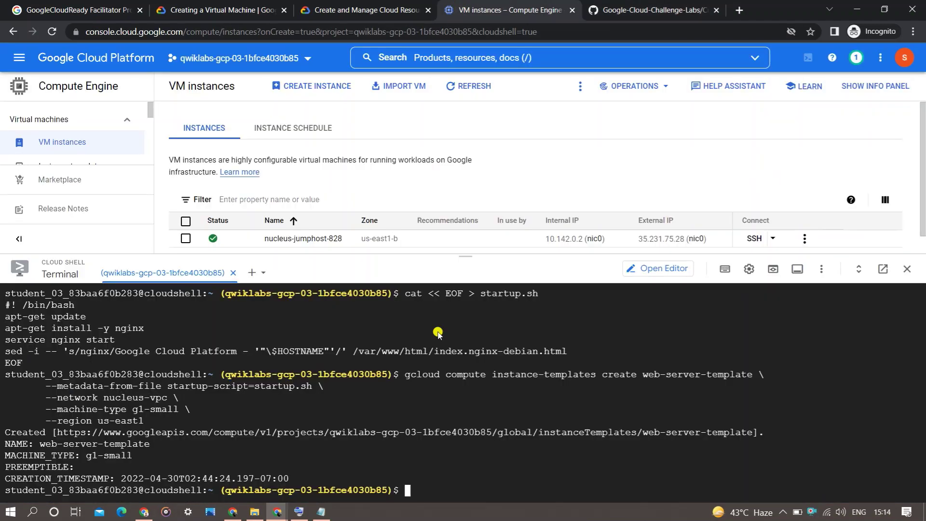
pyautogui.hotkey('ctrl', 'v')
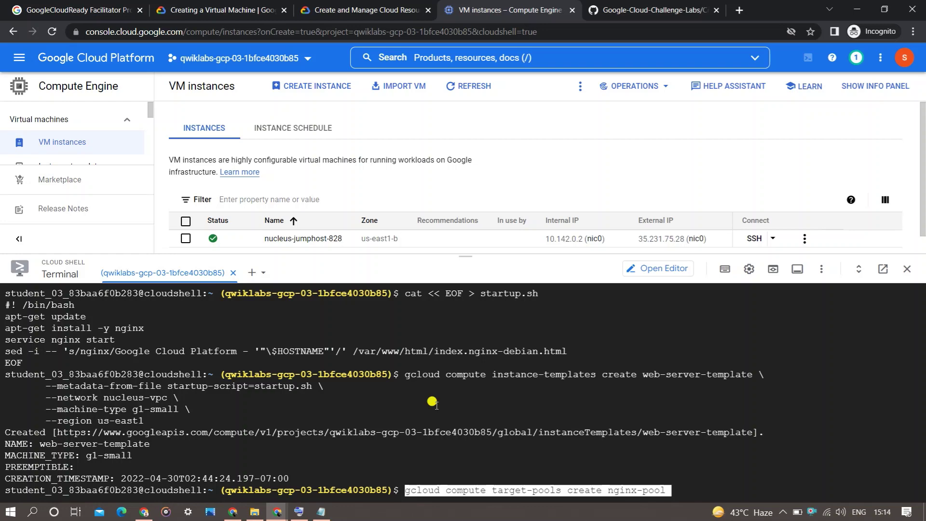
pyautogui.press('Return')
# Step: Copy the guide's web-server-group managed instance group command, accept region asia-southeast1 for nginx-pool, and run the copied command with size 2 in us-east1
pyautogui.click(656, 7)
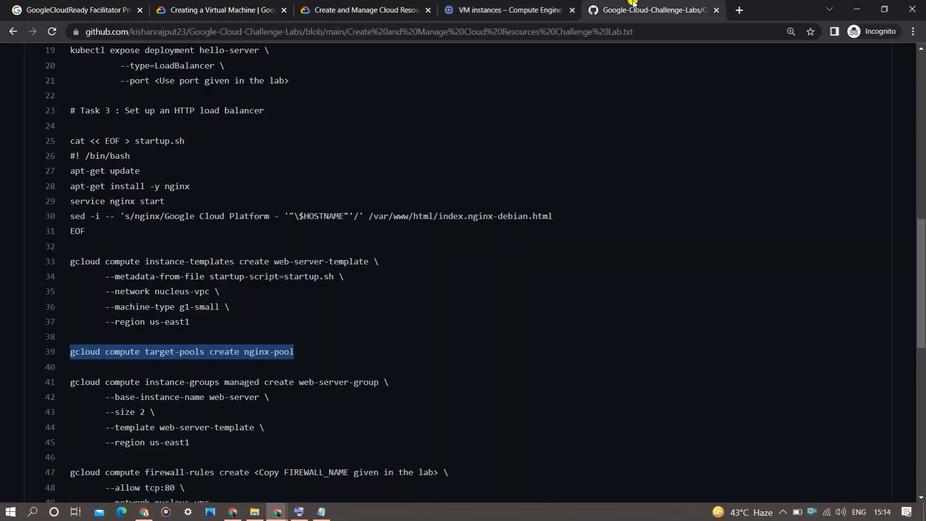
pyautogui.moveTo(193, 443); pyautogui.dragTo(71, 385)
pyautogui.hotkey('ctrl', 'c')
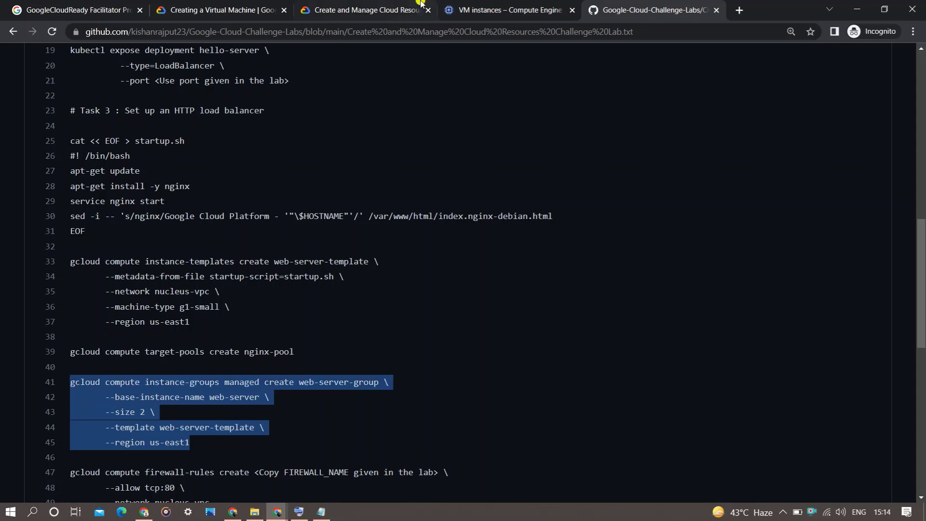
pyautogui.click(477, 10)
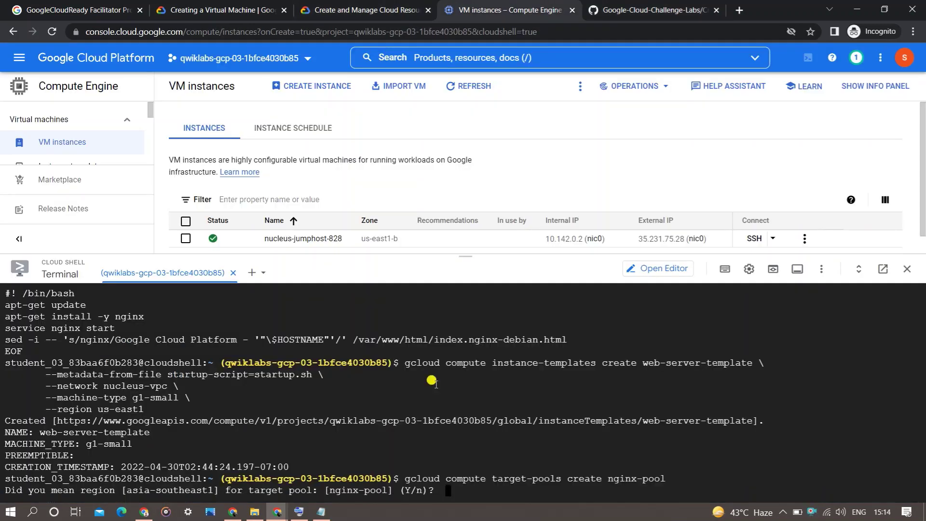
pyautogui.press('Return')
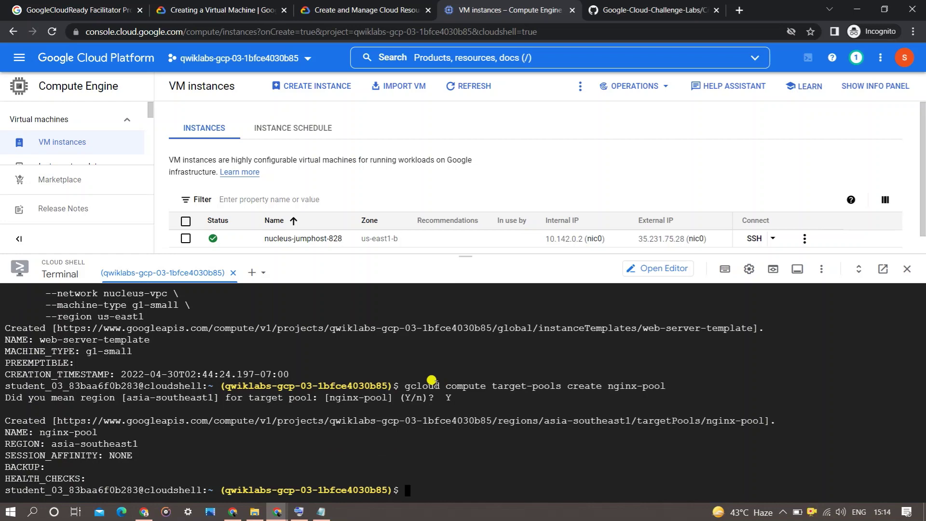
pyautogui.hotkey('ctrl', 'v')
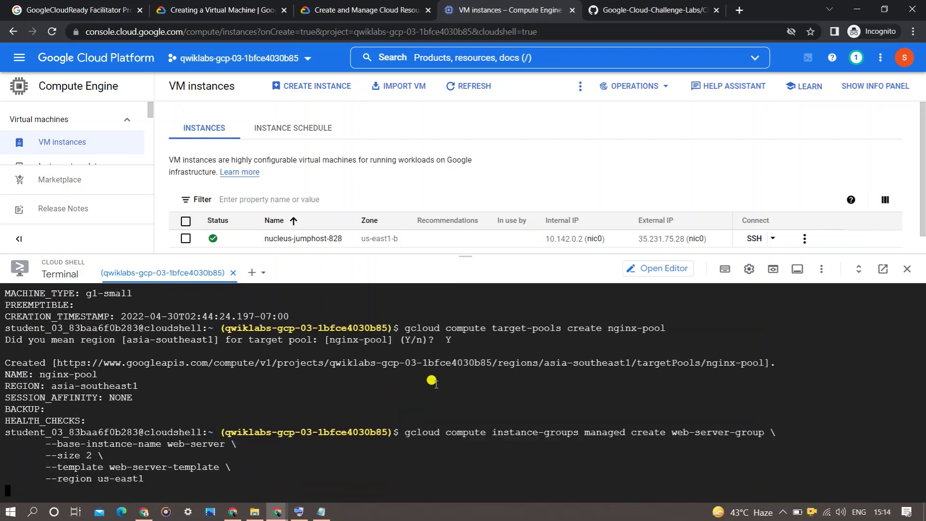
# Step: Copy the guide's firewall-rules create command that allows tcp:80 on the network nucleus-vpc
pyautogui.click(629, 7)
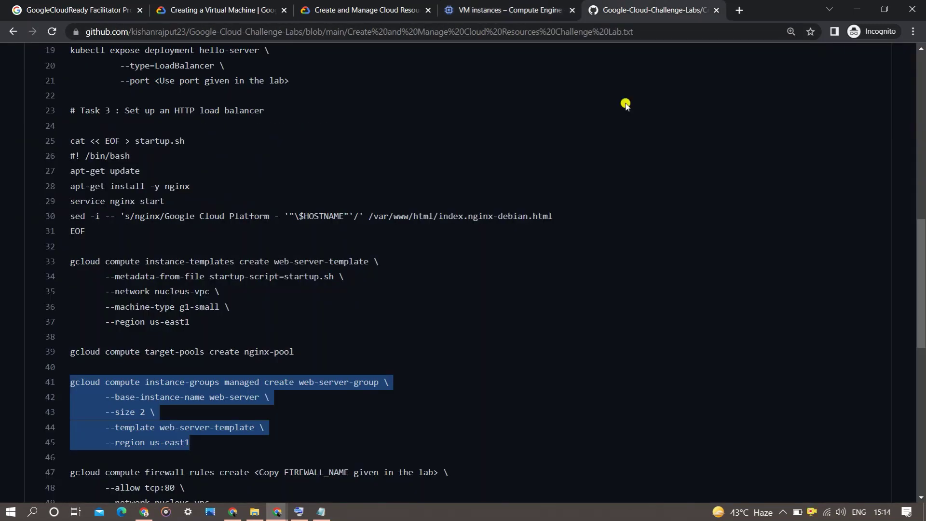
pyautogui.scroll(-3, 922, 347)
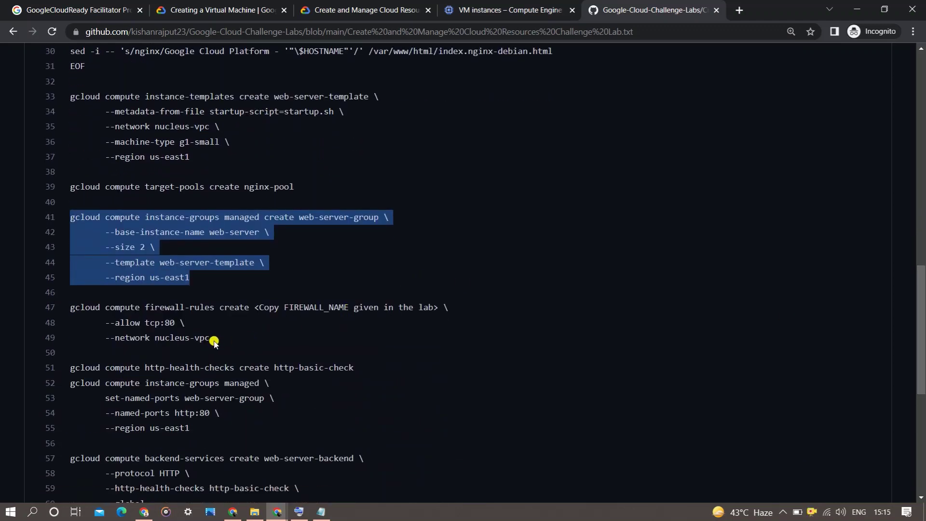
pyautogui.moveTo(213, 339); pyautogui.dragTo(154, 322)
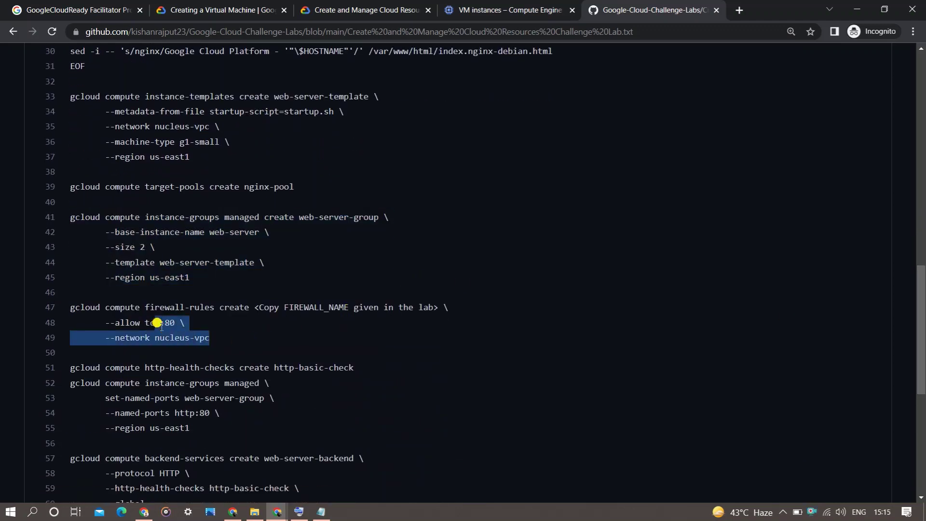
pyautogui.click(254, 328)
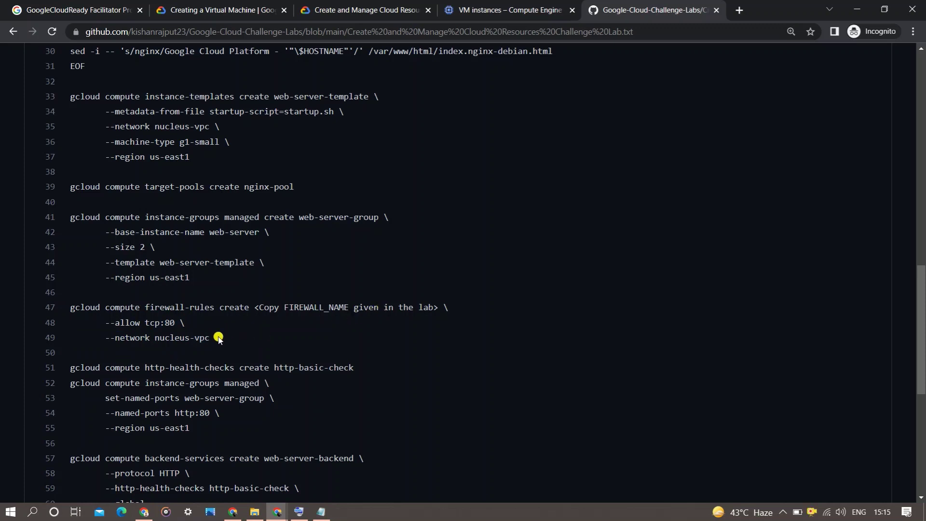
pyautogui.moveTo(212, 337); pyautogui.dragTo(68, 307)
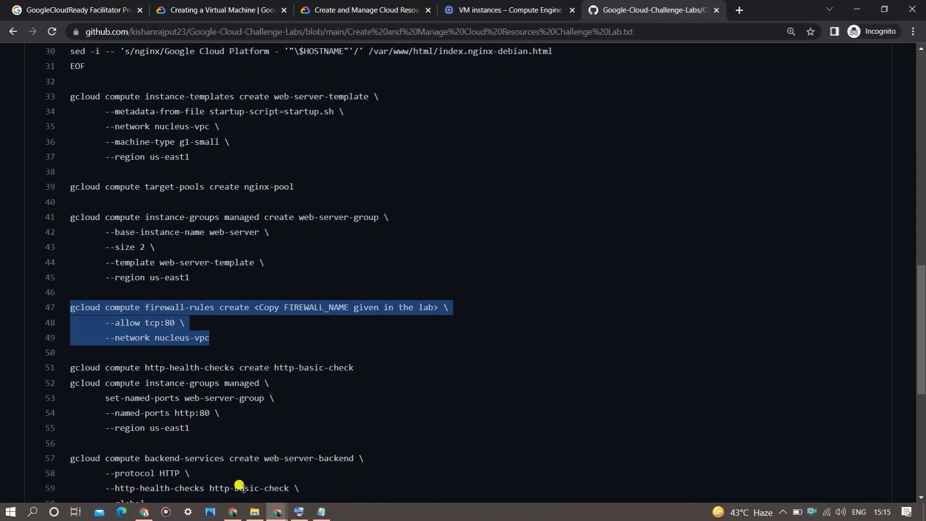
# Step: Switch to Notepad, reduce the text zoom to 150%, and paste the firewall-rules command on a new line below the existing notes
pyautogui.click(321, 514)
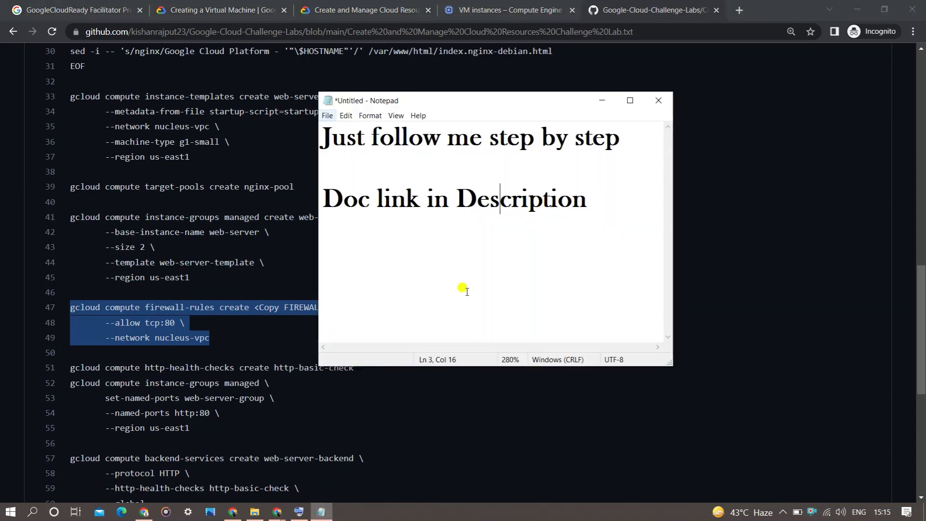
pyautogui.scroll(-13, 466, 292)
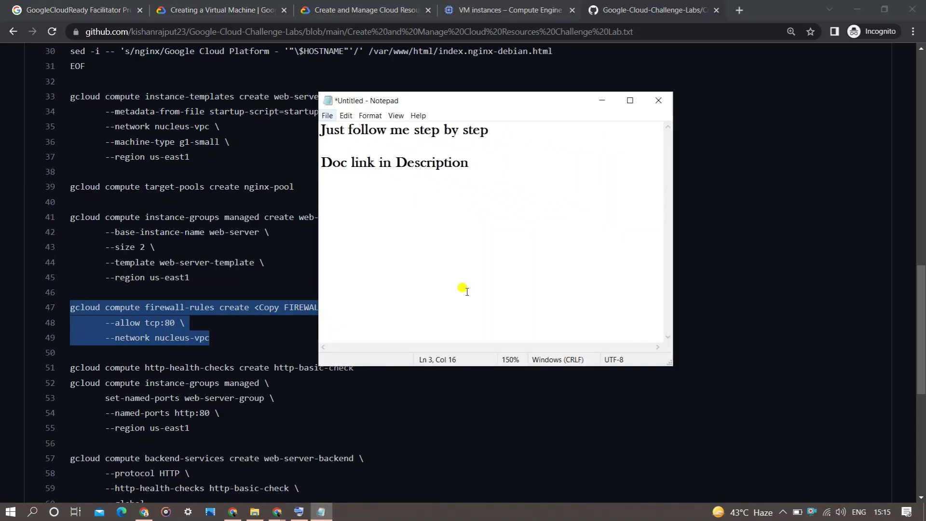
pyautogui.press('Return')
pyautogui.press('BackSpace')
pyautogui.press('Return')
pyautogui.hotkey('ctrl', 'v')
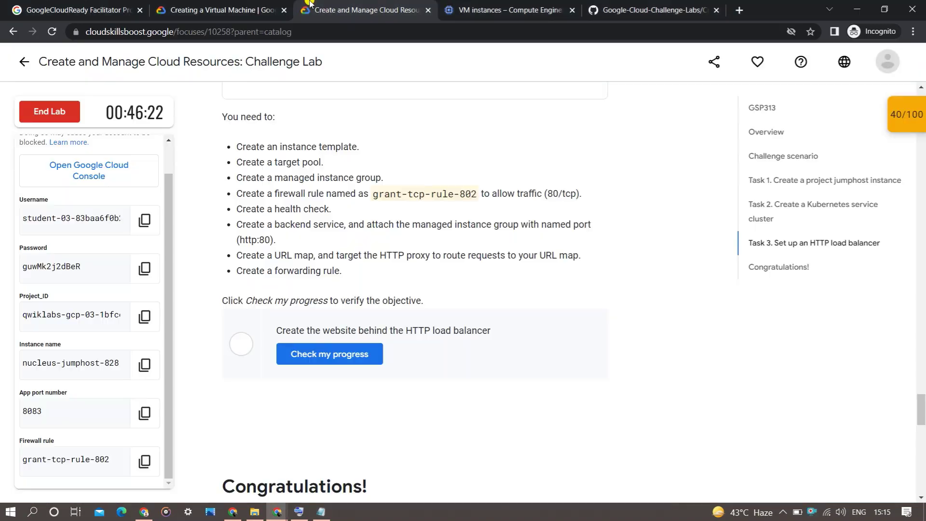
# Step: Copy the firewall rule name grant-tcp-rule-802 from the lab's Task 3 and replace the name placeholder in the Notepad command with it
pyautogui.click(294, 316)
pyautogui.hotkey('ctrl', '3')
pyautogui.moveTo(479, 194); pyautogui.dragTo(370, 189)
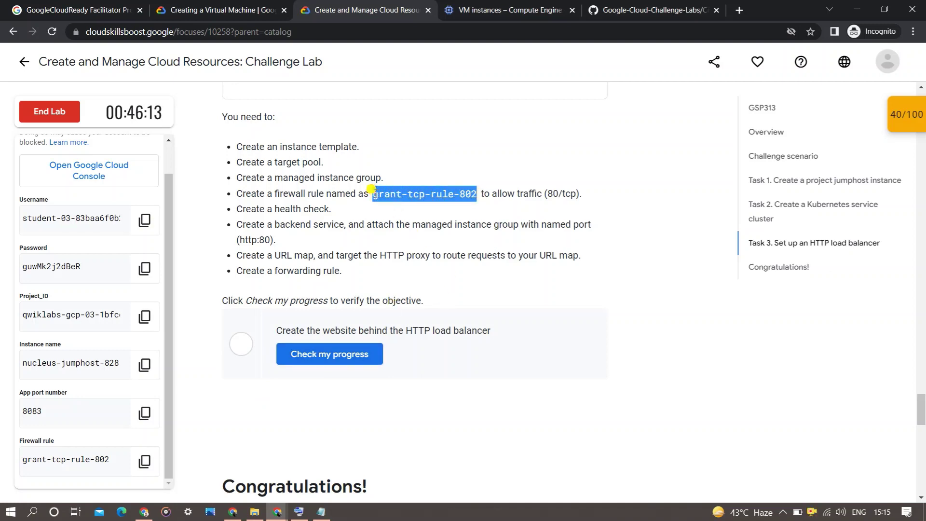
pyautogui.click(320, 512)
pyautogui.moveTo(514, 346); pyautogui.dragTo(627, 346)
pyautogui.moveTo(651, 194); pyautogui.dragTo(553, 194)
pyautogui.press('BackSpace')
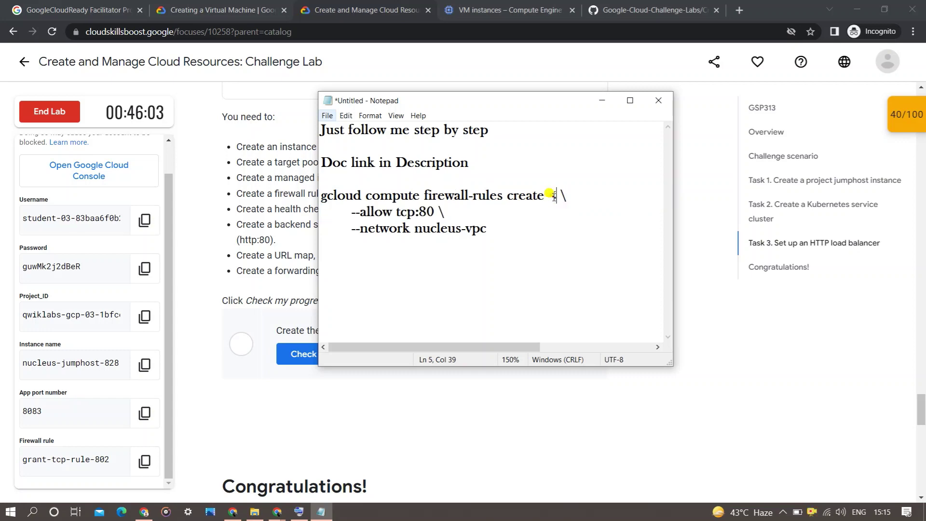
pyautogui.hotkey('ctrl', 'v')
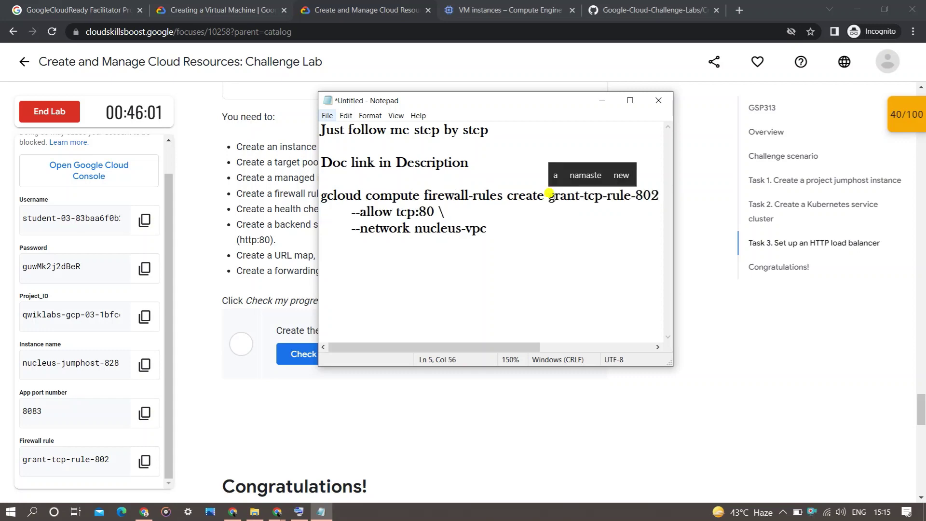
# Step: Copy the edited firewall-rules command from Notepad and run it in Cloud Shell to create grant-tcp-rule-802 allowing tcp:80 on nucleus-vpc
pyautogui.moveTo(488, 229); pyautogui.dragTo(294, 196)
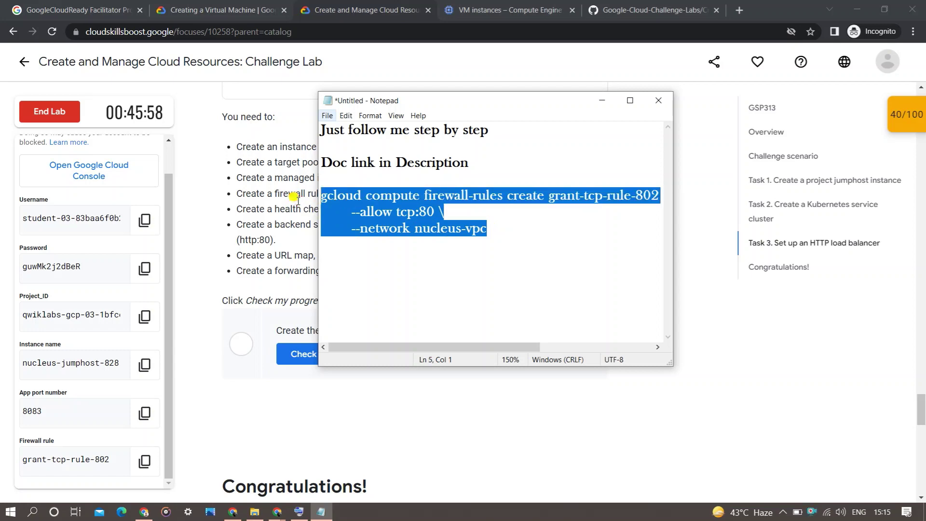
pyautogui.click(507, 10)
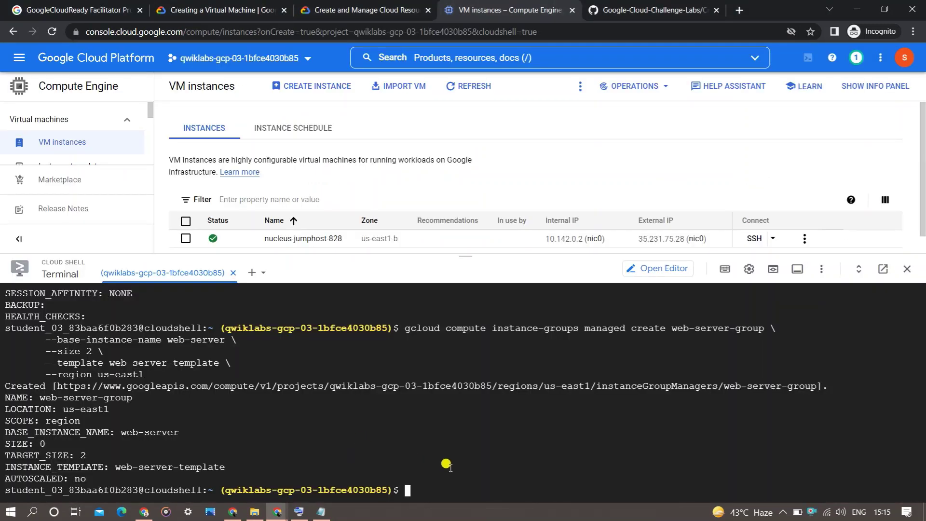
pyautogui.hotkey('ctrl', 'v')
pyautogui.press('Return')
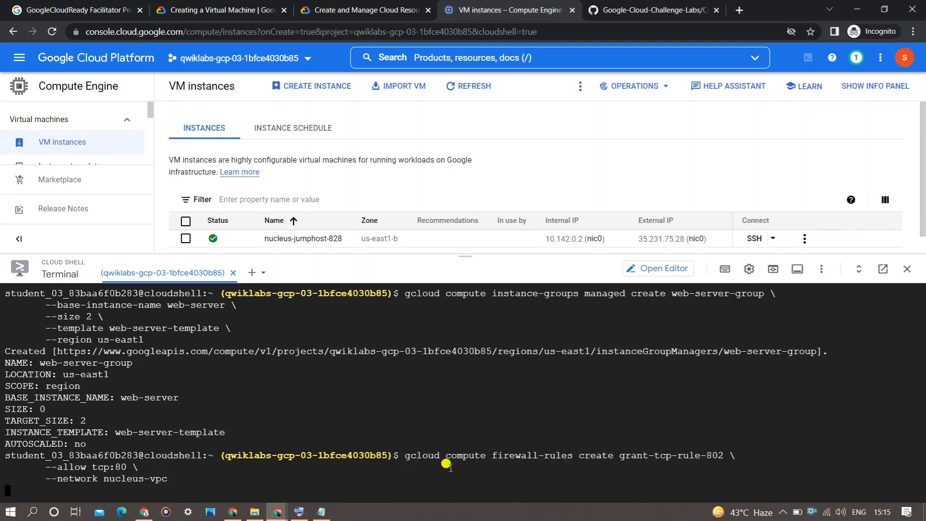
# Step: Copy the guide's commands for the http-basic-check health check and web-server-group named port http:80 in us-east1, and run them in Cloud Shell
pyautogui.click(603, 9)
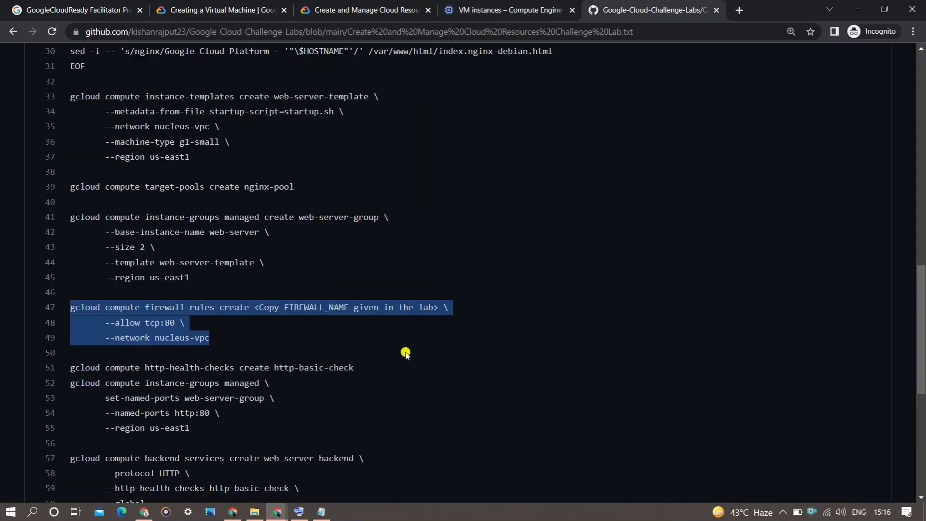
pyautogui.moveTo(357, 368); pyautogui.dragTo(65, 370)
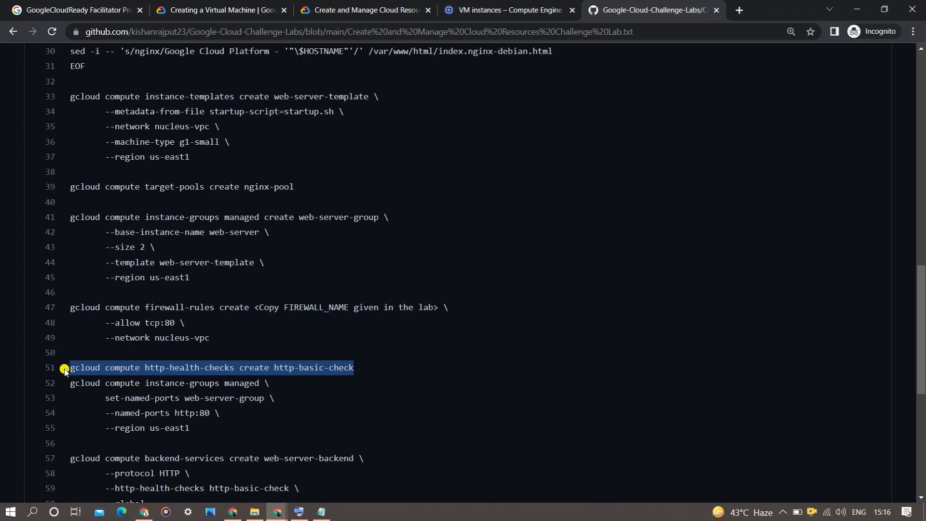
pyautogui.moveTo(203, 429); pyautogui.dragTo(58, 373)
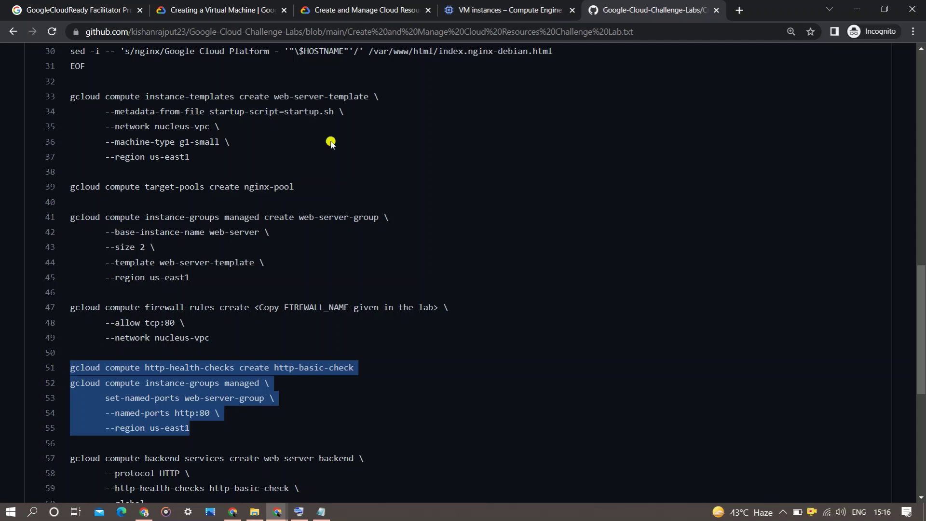
pyautogui.click(463, 10)
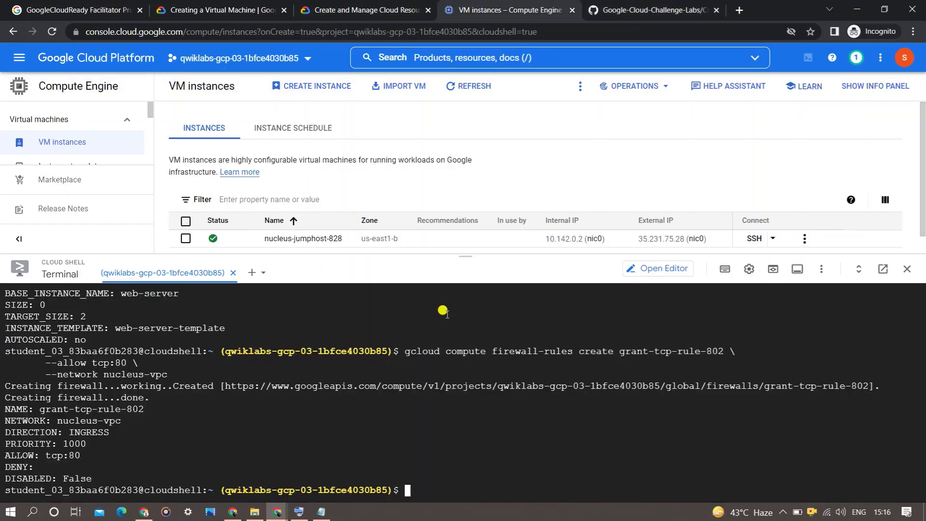
pyautogui.hotkey('ctrl', 'v')
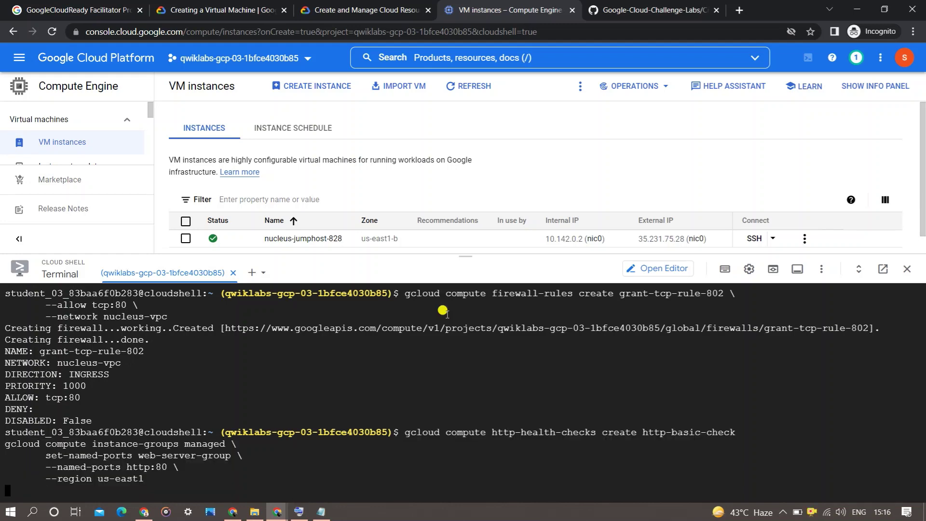
# Step: Copy the guide's command that creates the global HTTP backend service web-server-backend with http-basic-check and run it in Cloud Shell
pyautogui.click(651, 9)
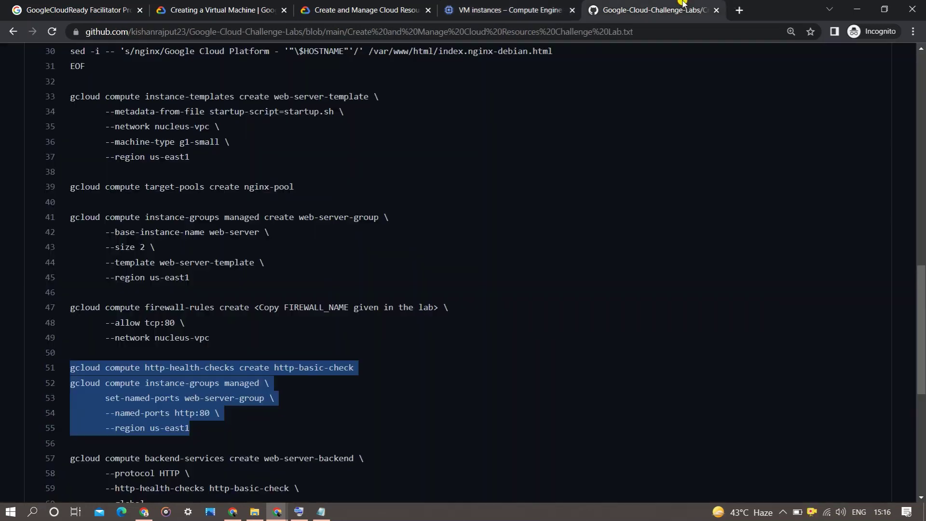
pyautogui.scroll(-4, 922, 312)
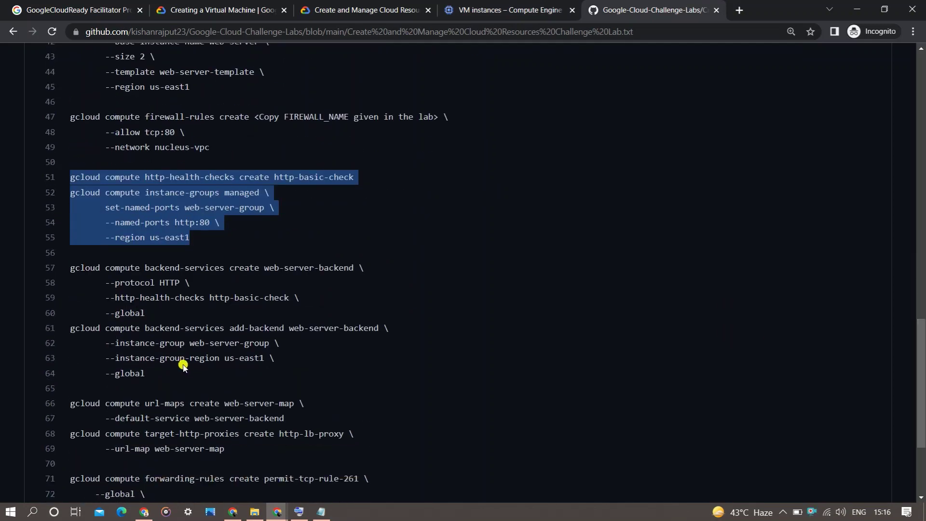
pyautogui.moveTo(149, 314); pyautogui.dragTo(68, 269)
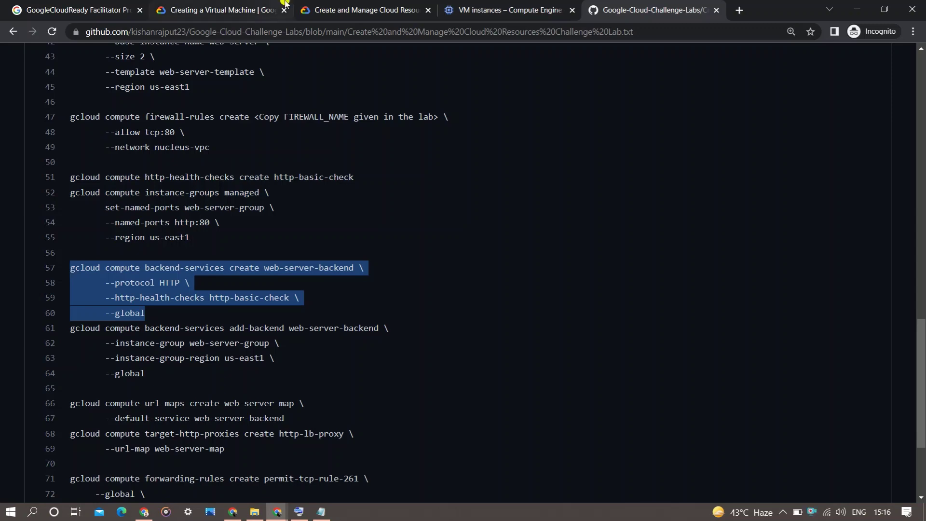
pyautogui.click(506, 10)
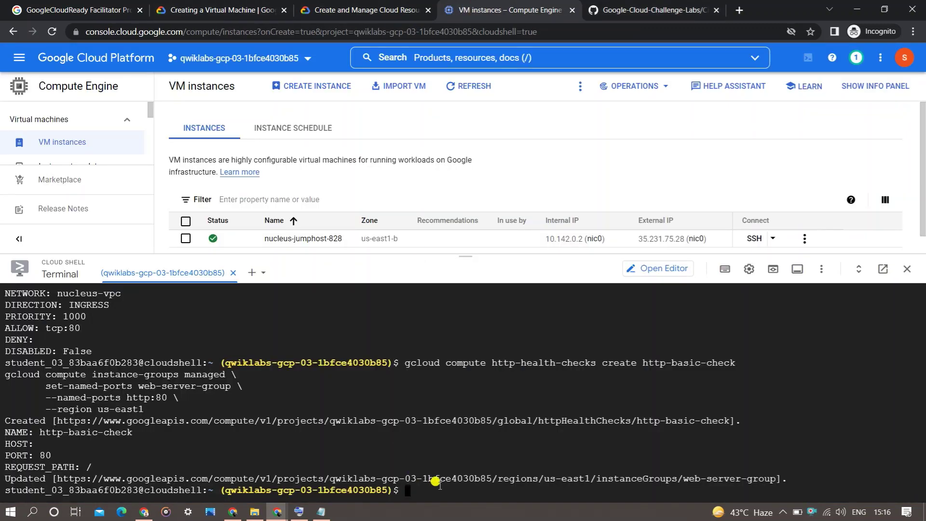
pyautogui.hotkey('ctrl', 'v')
# Step: Copy the guide's add-backend command attaching web-server-group in us-east1 to web-server-backend and run it in Cloud Shell
pyautogui.click(656, 10)
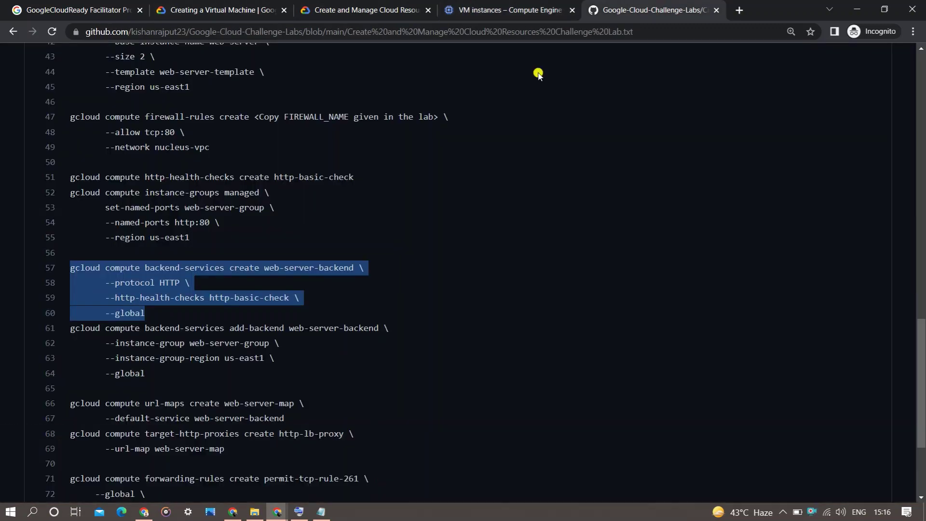
pyautogui.moveTo(146, 373); pyautogui.dragTo(68, 333)
pyautogui.hotkey('ctrl', 'c')
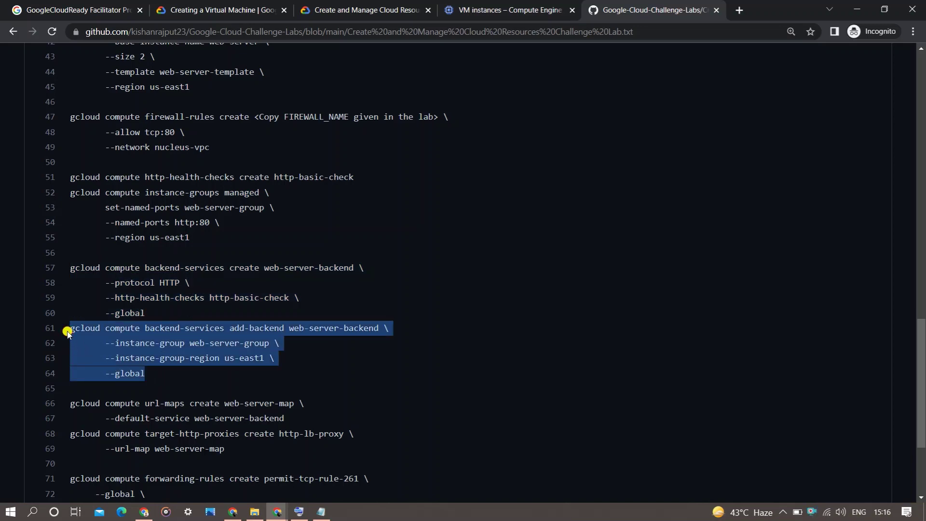
pyautogui.click(466, 4)
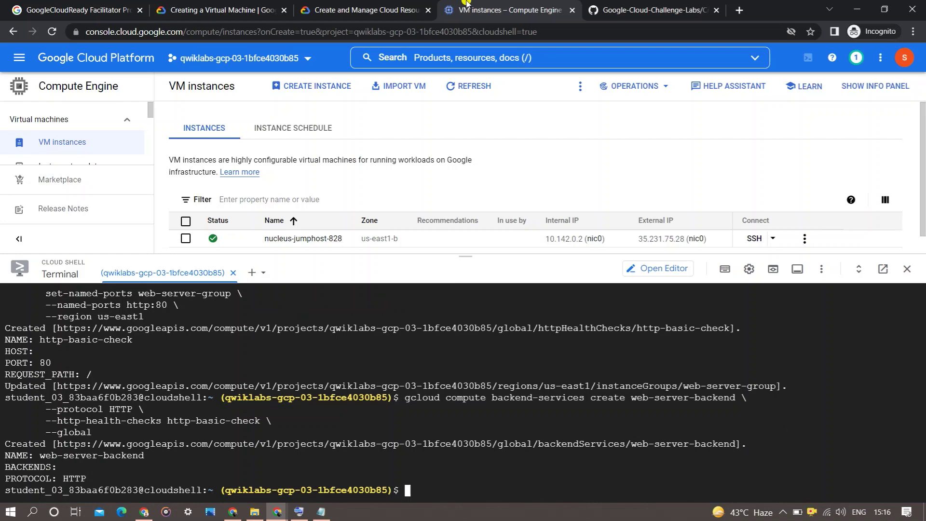
pyautogui.hotkey('ctrl', 'v')
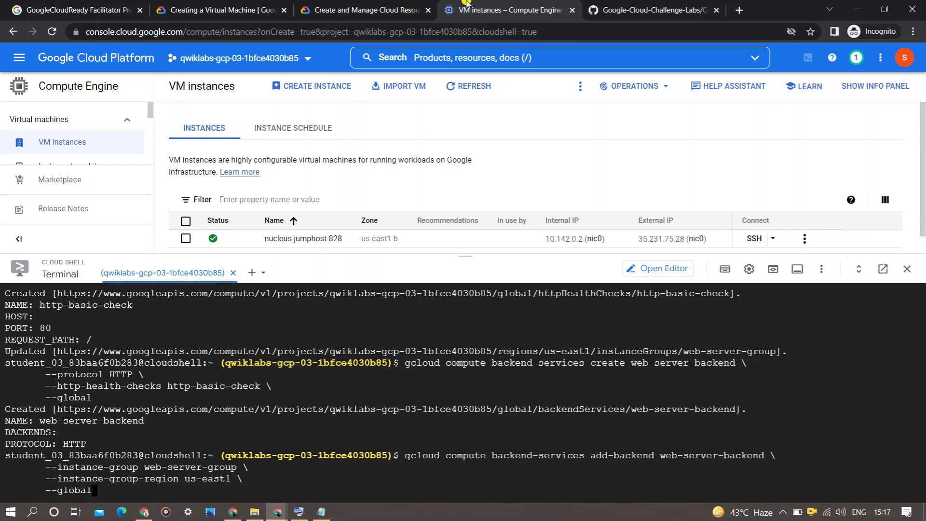
pyautogui.press('Return')
# Step: Copy the guide's command that creates the URL map web-server-map with default service web-server-backend and run it in Cloud Shell
pyautogui.click(611, 4)
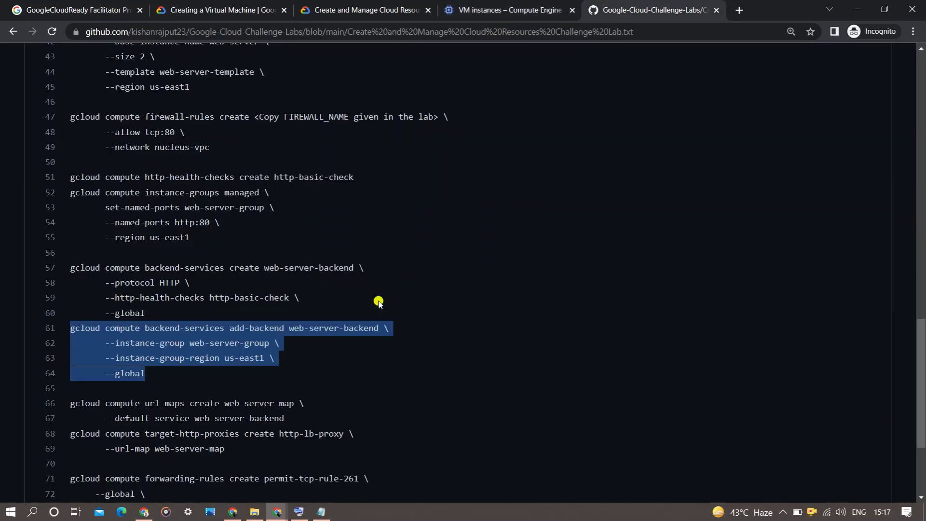
pyautogui.moveTo(295, 418); pyautogui.dragTo(66, 400)
pyautogui.hotkey('ctrl', 'c')
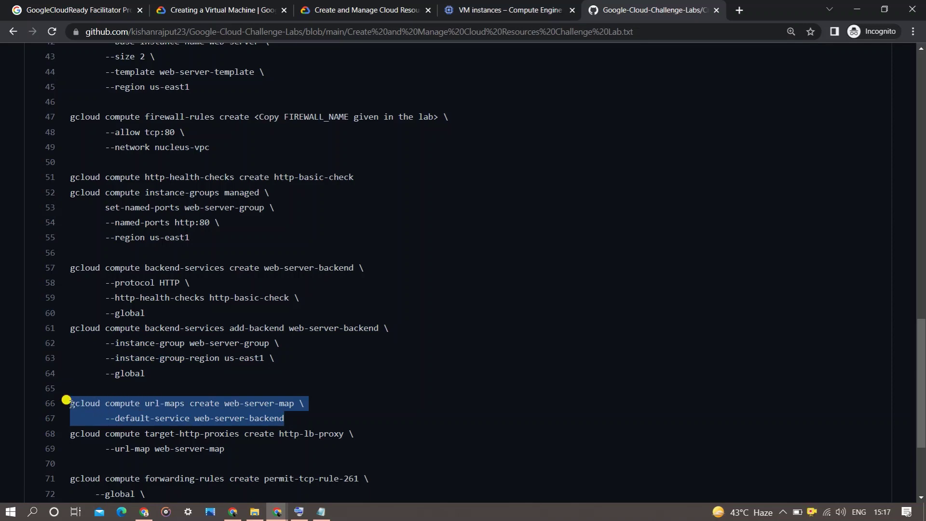
pyautogui.click(452, 6)
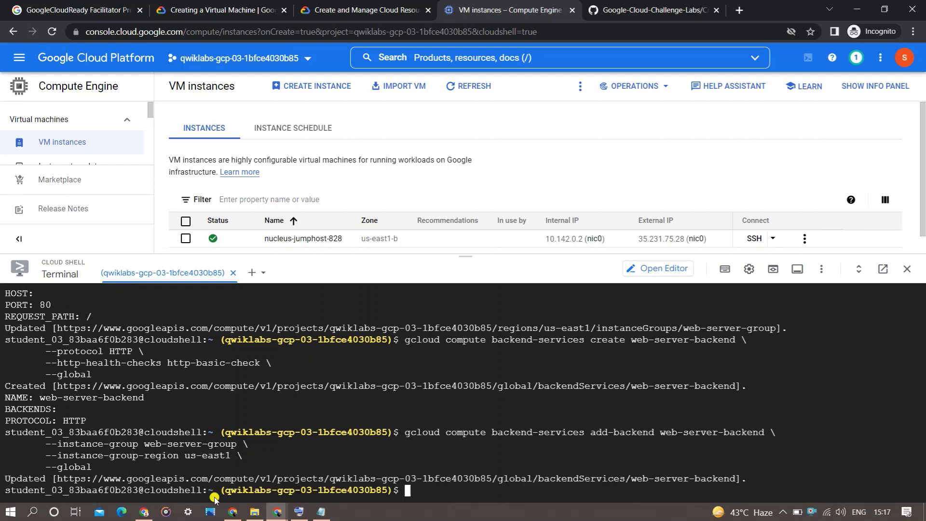
pyautogui.hotkey('ctrl', 'v')
pyautogui.press('Return')
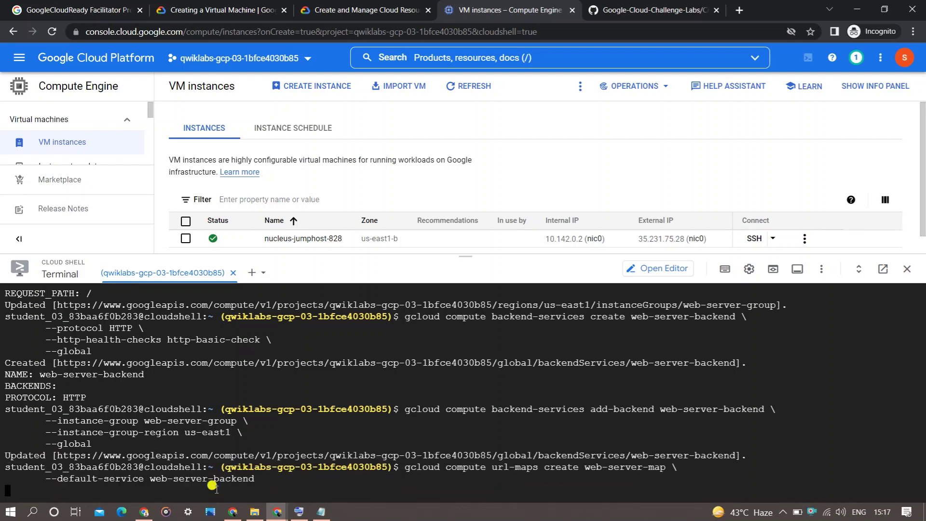
# Step: Copy the guide's command that creates the target HTTP proxy http-lb-proxy for web-server-map and run it in Cloud Shell
pyautogui.click(627, 10)
pyautogui.moveTo(231, 453); pyautogui.dragTo(67, 429)
pyautogui.hotkey('ctrl', 'c')
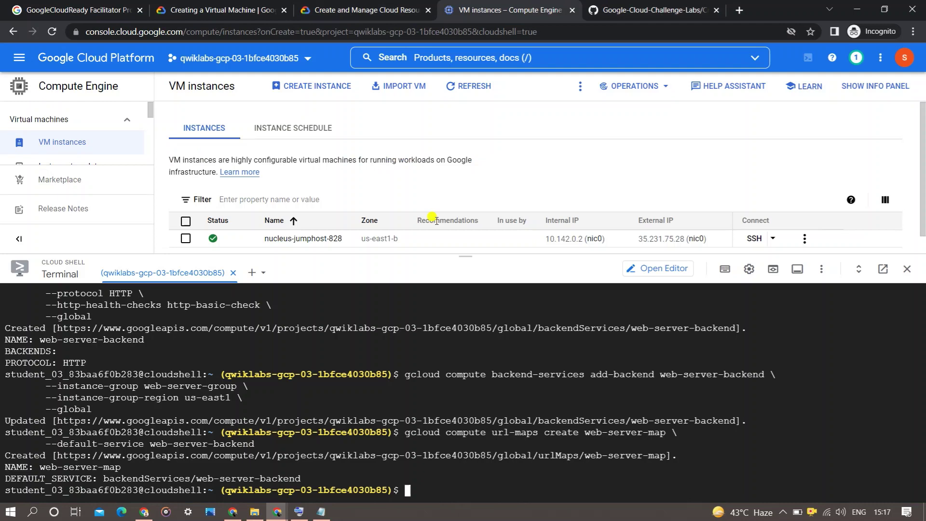
pyautogui.click(507, 10)
pyautogui.hotkey('ctrl', 'v')
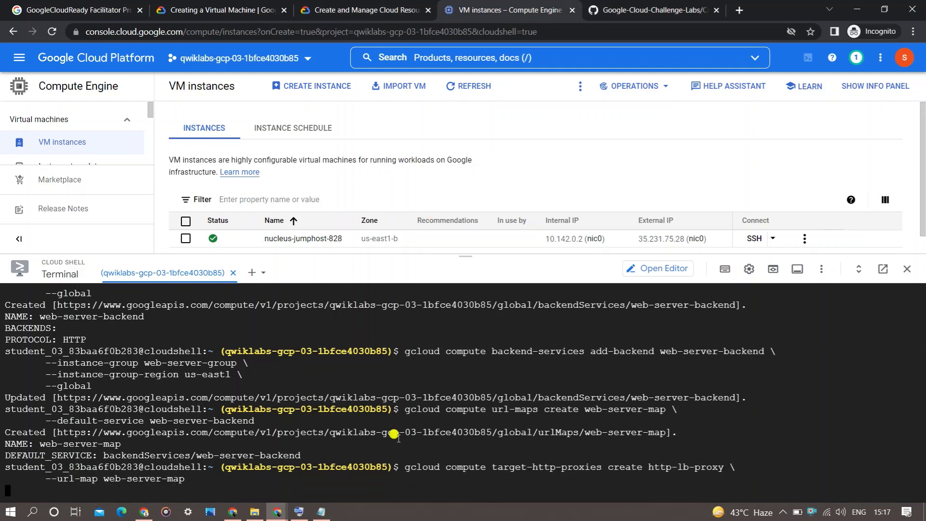
# Step: Copy the guide's command creating the global forwarding rule permit-tcp-rule-261 for http-lb-proxy on port 80 and run it in Cloud Shell
pyautogui.click(605, 7)
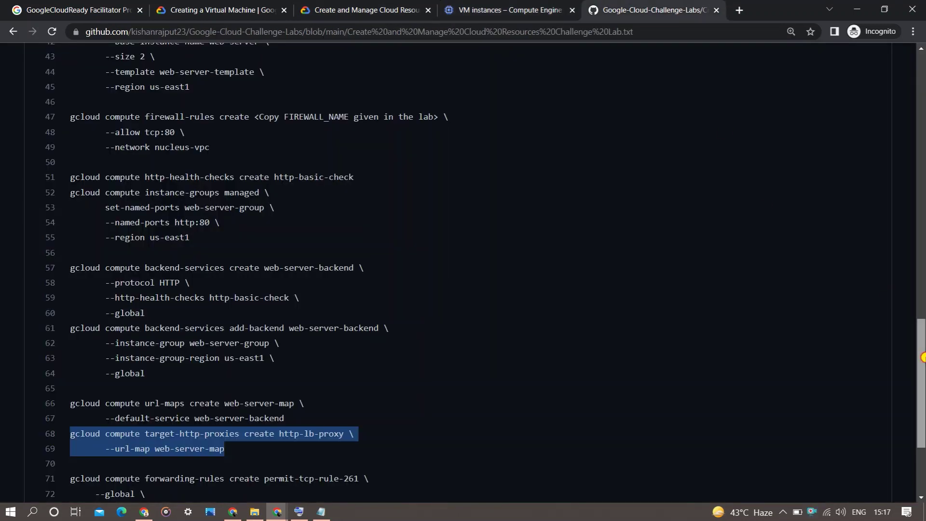
pyautogui.scroll(-3, 922, 357)
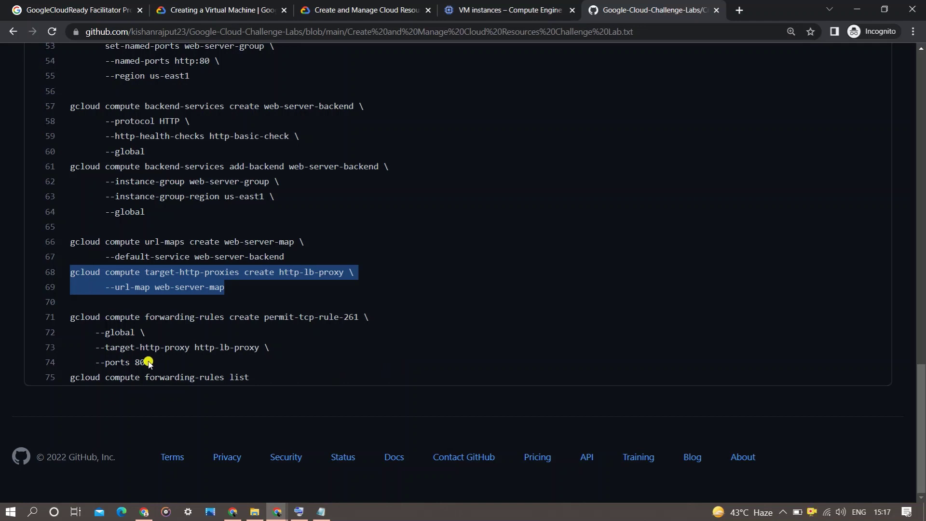
pyautogui.moveTo(146, 362); pyautogui.dragTo(68, 320)
pyautogui.hotkey('ctrl', 'c')
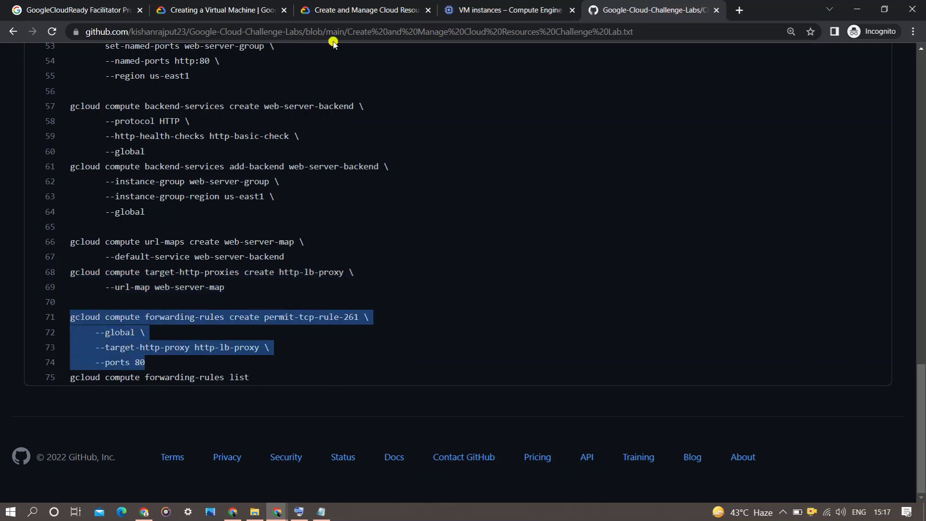
pyautogui.click(506, 6)
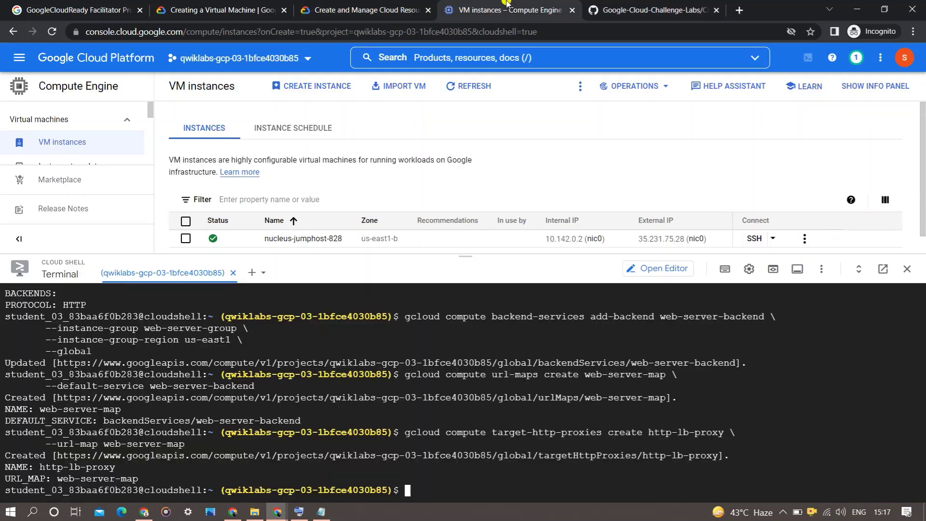
pyautogui.hotkey('ctrl', 'v')
pyautogui.press('Return')
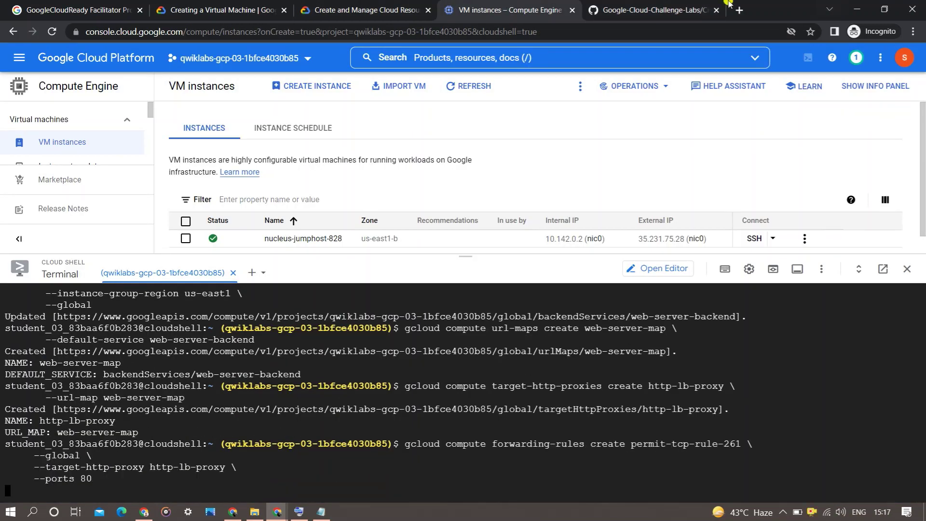
# Step: Copy the guide's gcloud compute forwarding-rules list command and run it in Cloud Shell
pyautogui.click(659, 5)
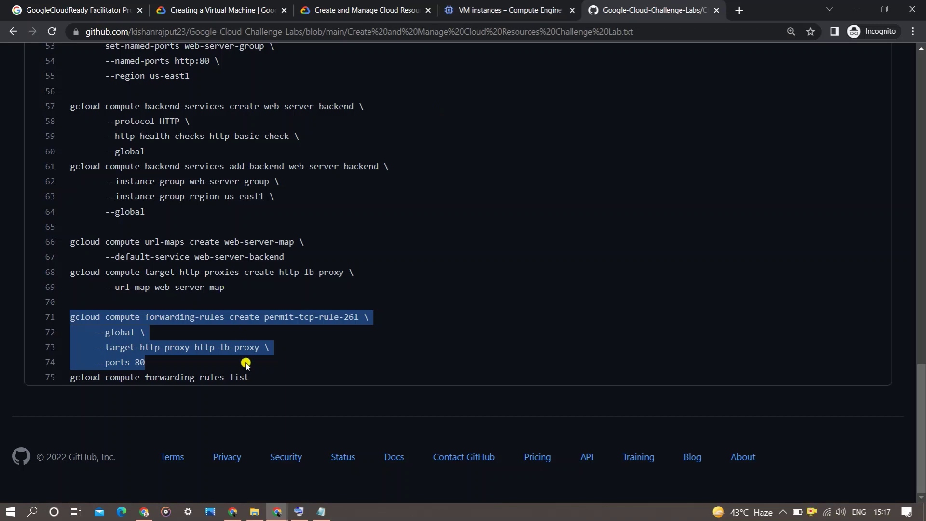
pyautogui.moveTo(250, 377); pyautogui.dragTo(67, 372)
pyautogui.hotkey('ctrl', 'c')
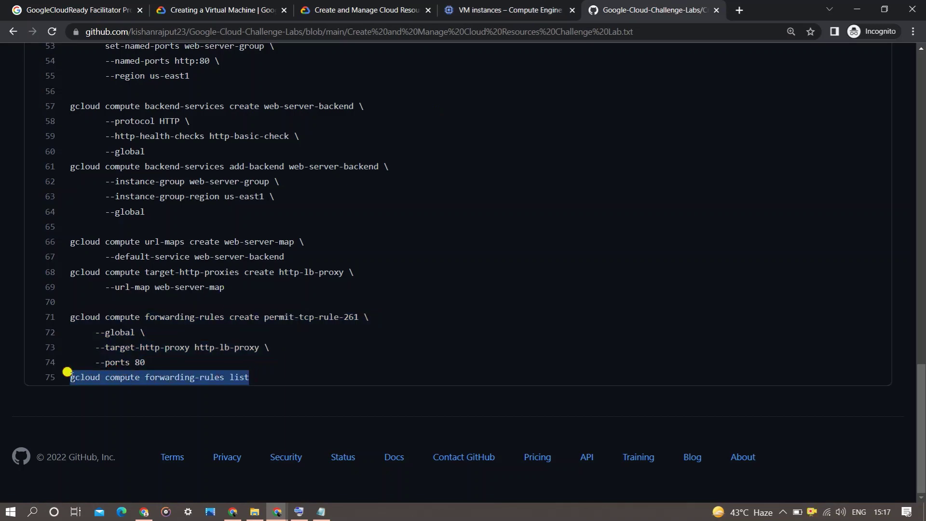
pyautogui.click(511, 10)
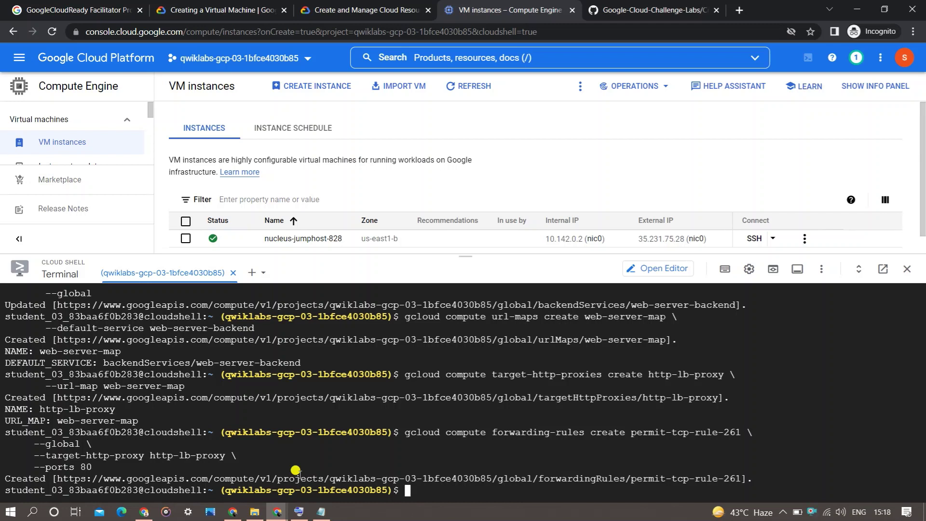
pyautogui.hotkey('ctrl', 'v')
pyautogui.write("'")
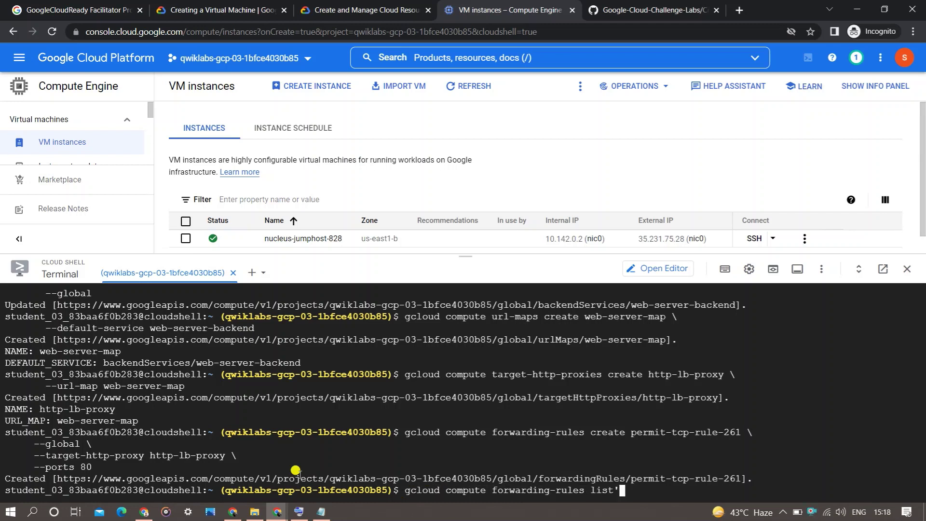
pyautogui.press('BackSpace')
pyautogui.press('Return')
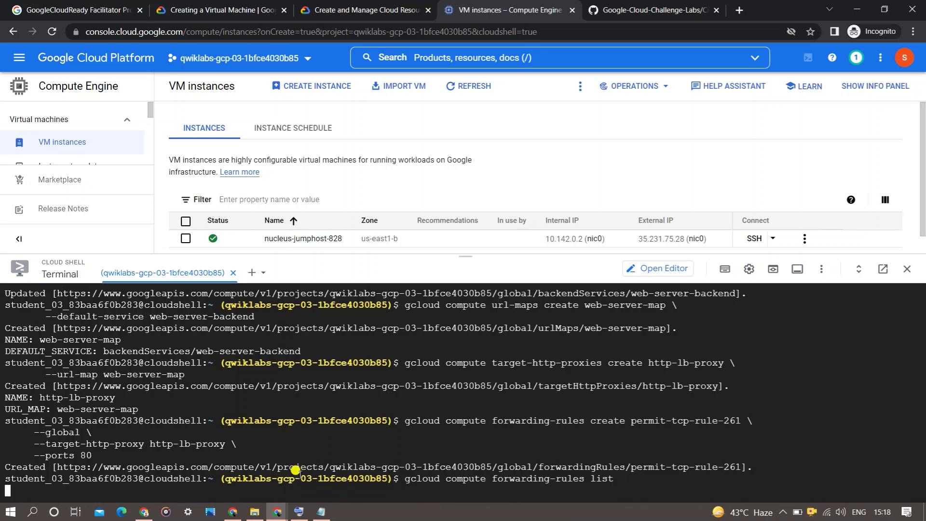
# Step: Go back to the challenge lab page and check progress for the website behind the HTTP load balancer, repeating the check until it is assessed
pyautogui.click(367, 10)
pyautogui.click(332, 348)
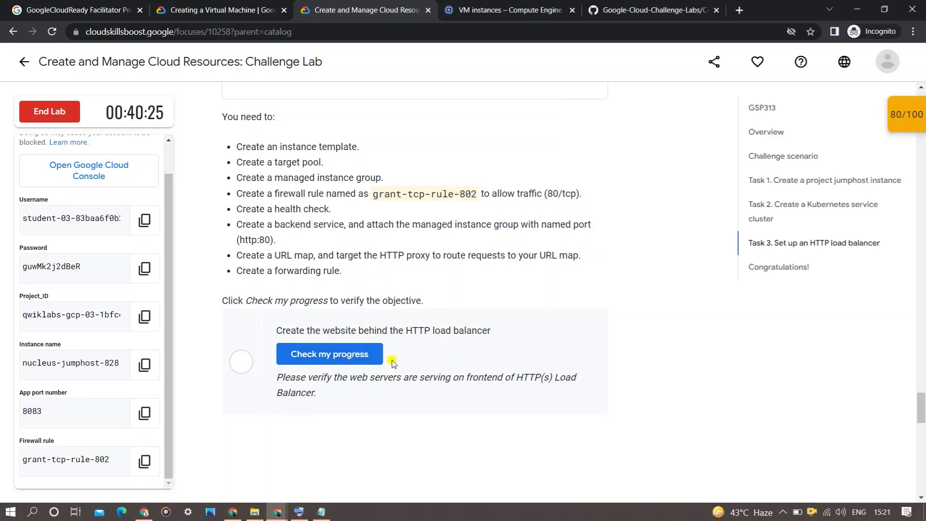
pyautogui.click(346, 354)
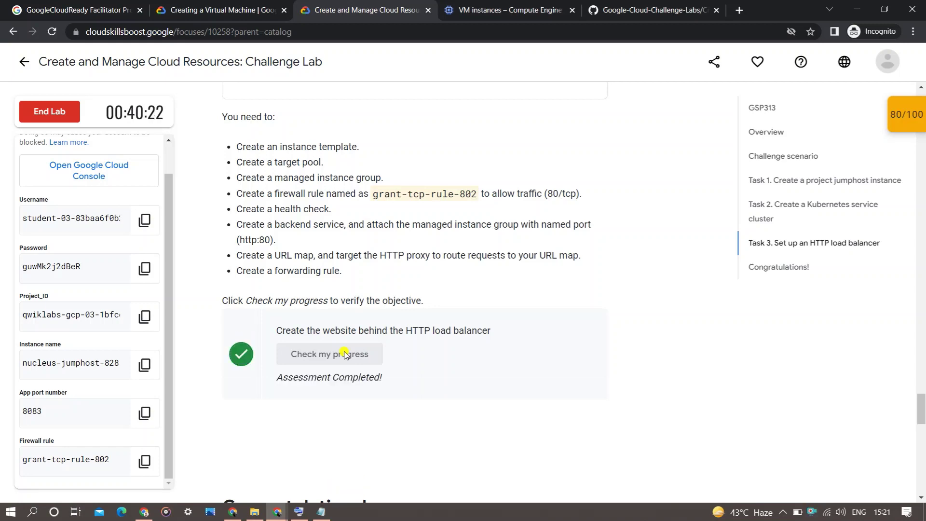
# Step: Check progress for the Create the web server frontend checkpoint from the lab's score overview, and close the overview
pyautogui.click(921, 128)
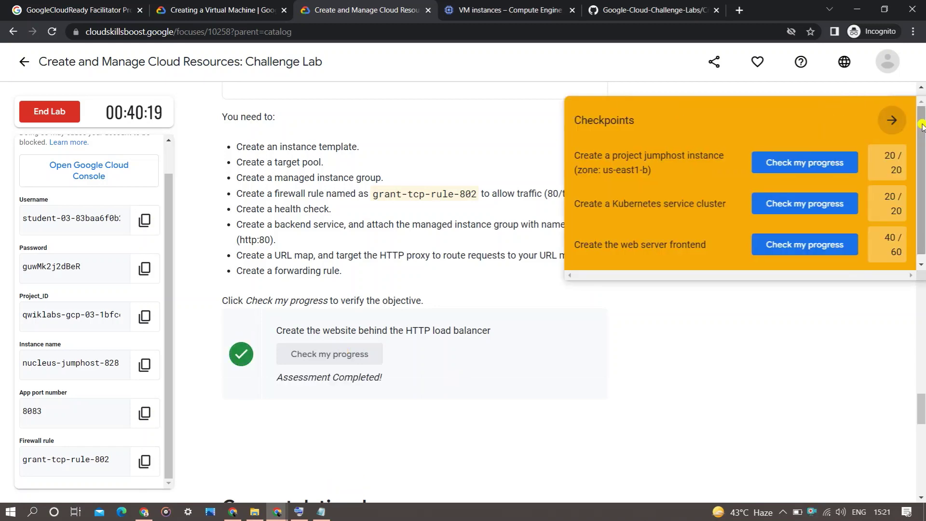
pyautogui.click(898, 121)
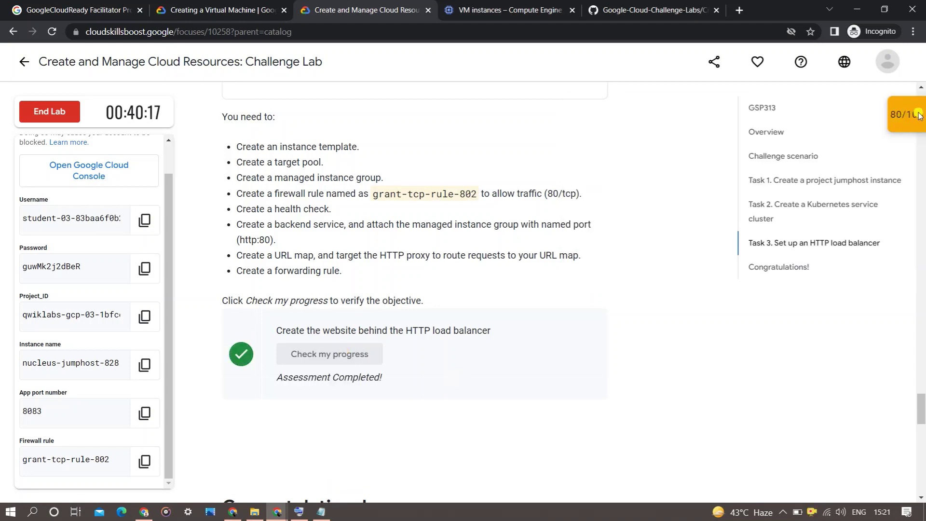
pyautogui.click(918, 116)
pyautogui.click(804, 245)
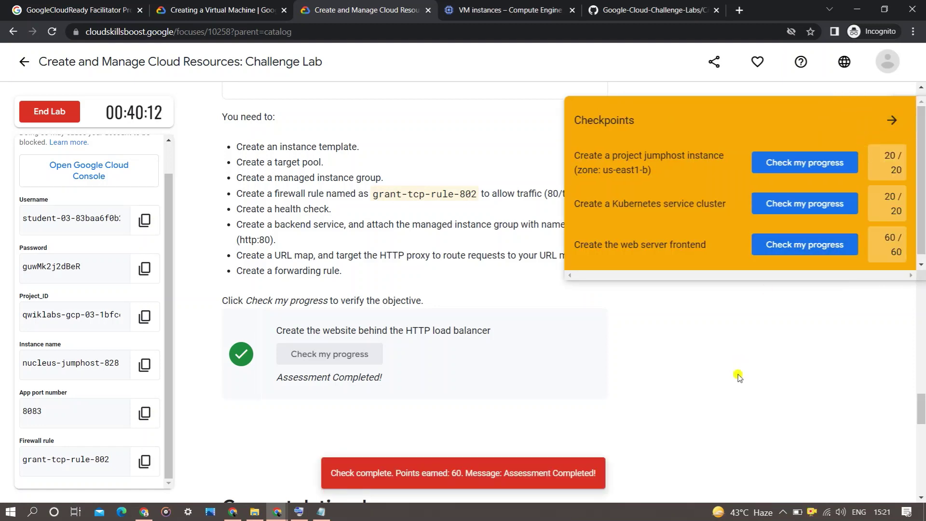
pyautogui.click(891, 121)
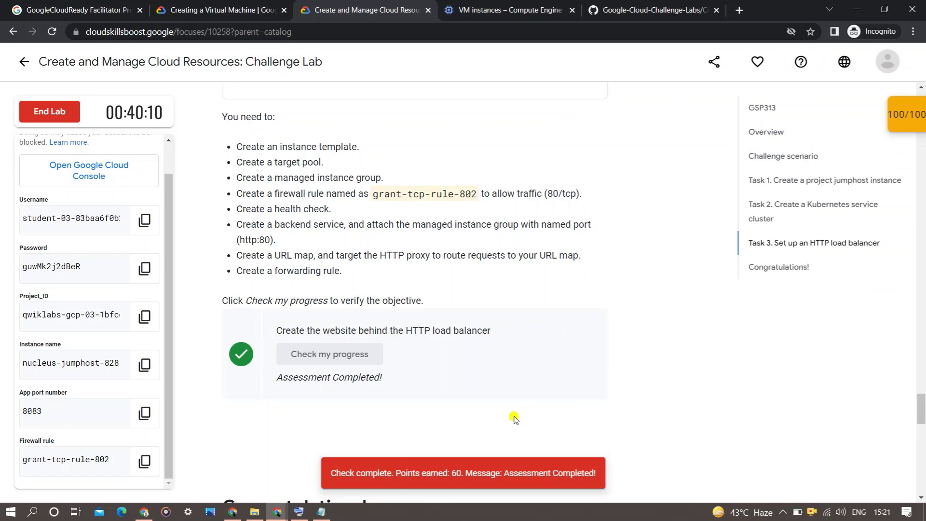